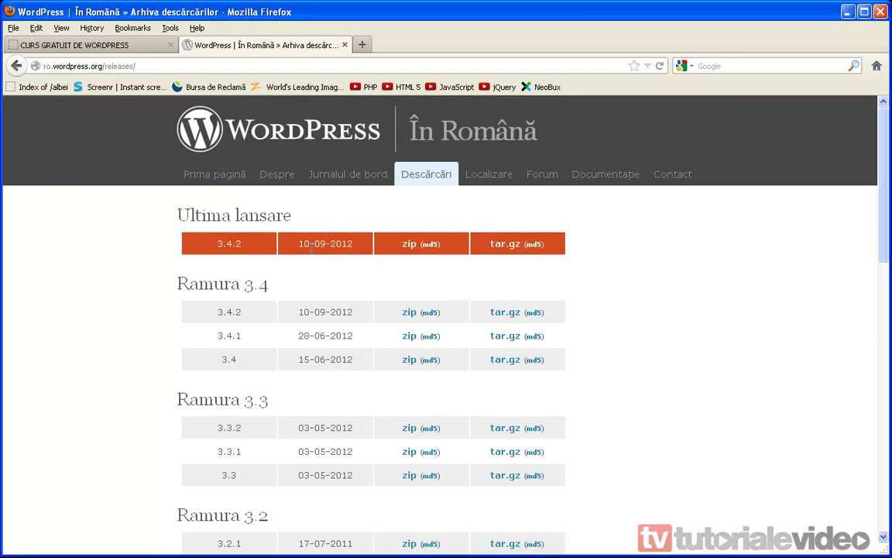
Download the WordPress 3.4.2 Romanian tar.gz package and save it to disk.
click(507, 245)
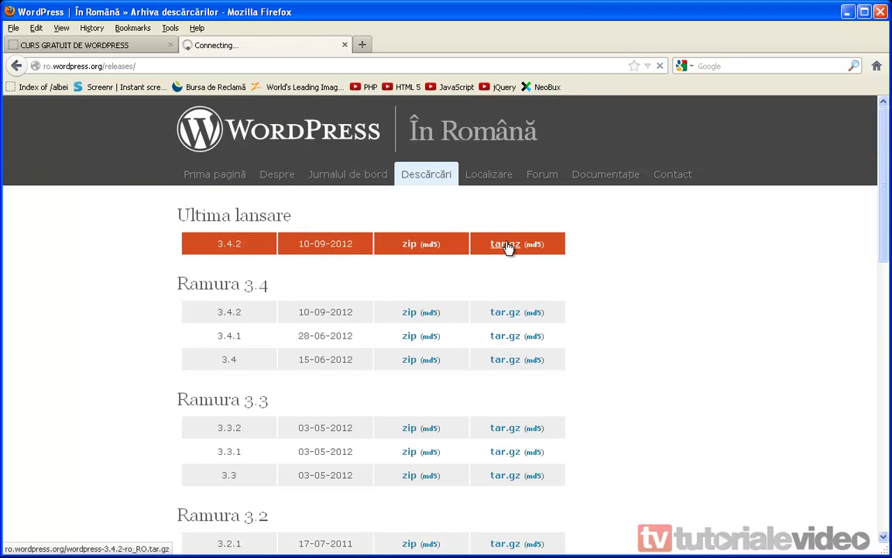
click(415, 301)
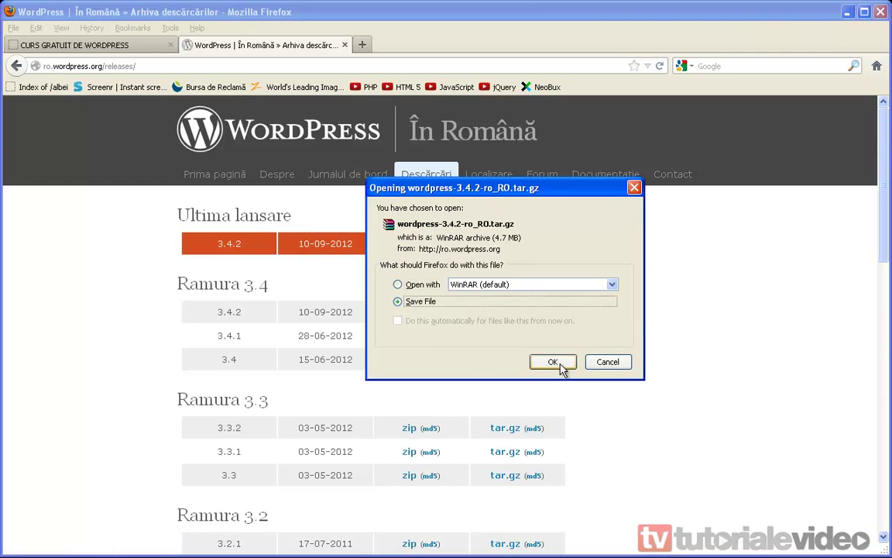
click(560, 368)
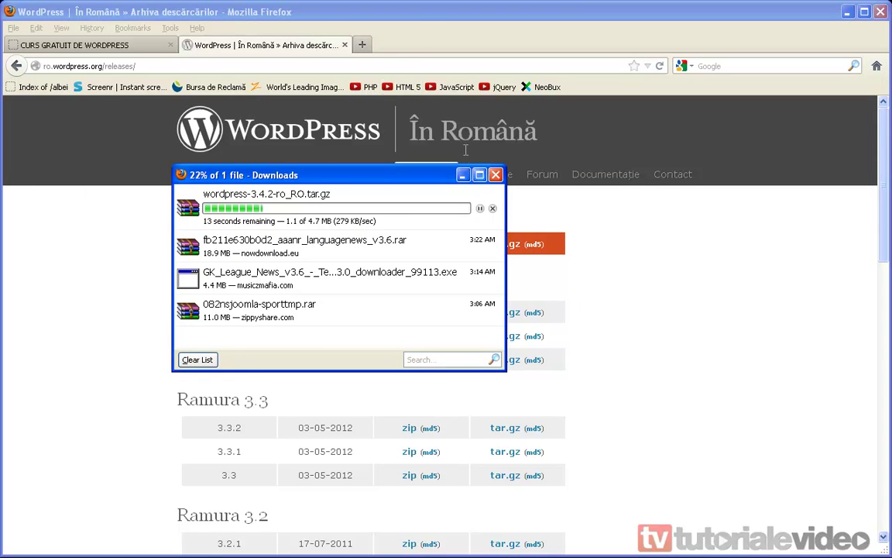
click(426, 38)
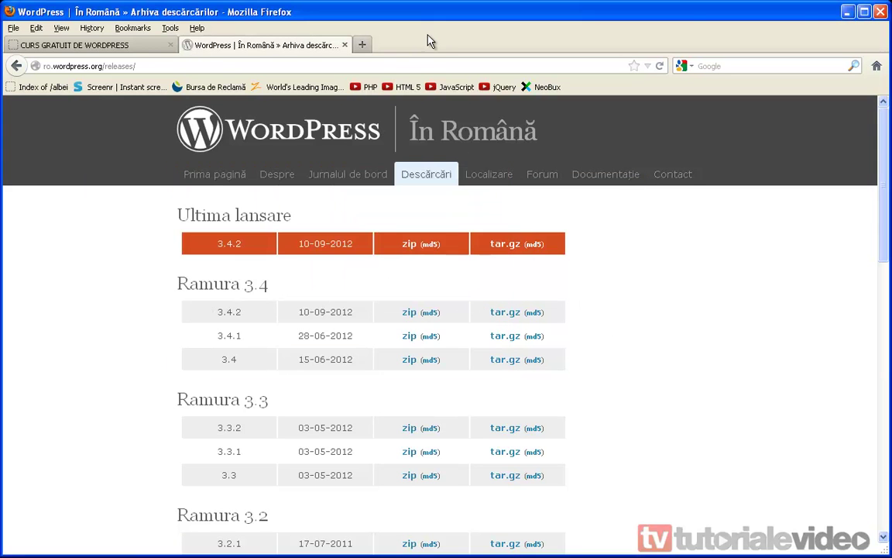
Load Google in a new tab, close the WordPress releases tab and check the finished download.
click(363, 44)
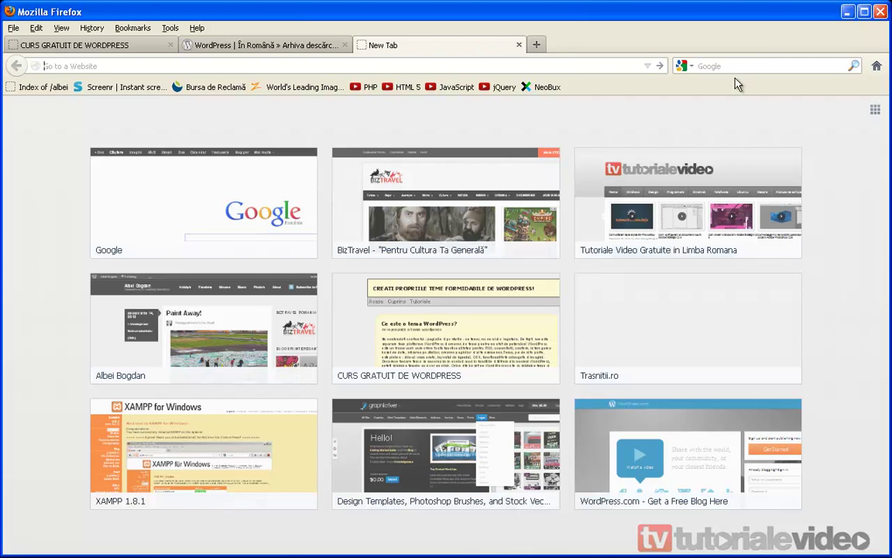
click(877, 69)
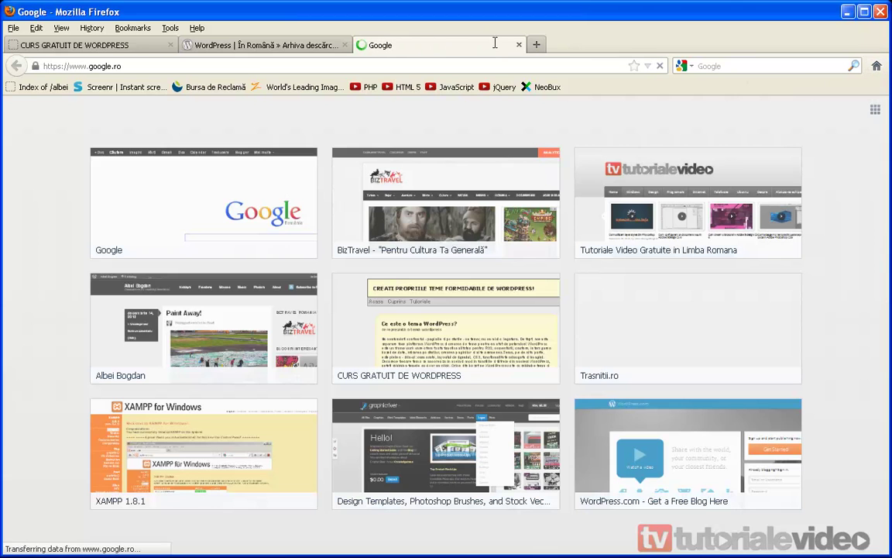
click(340, 45)
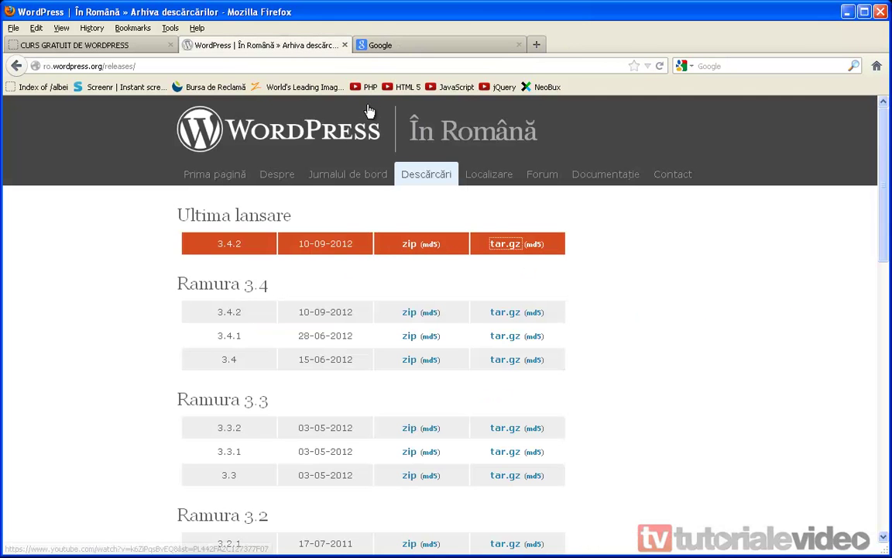
click(344, 44)
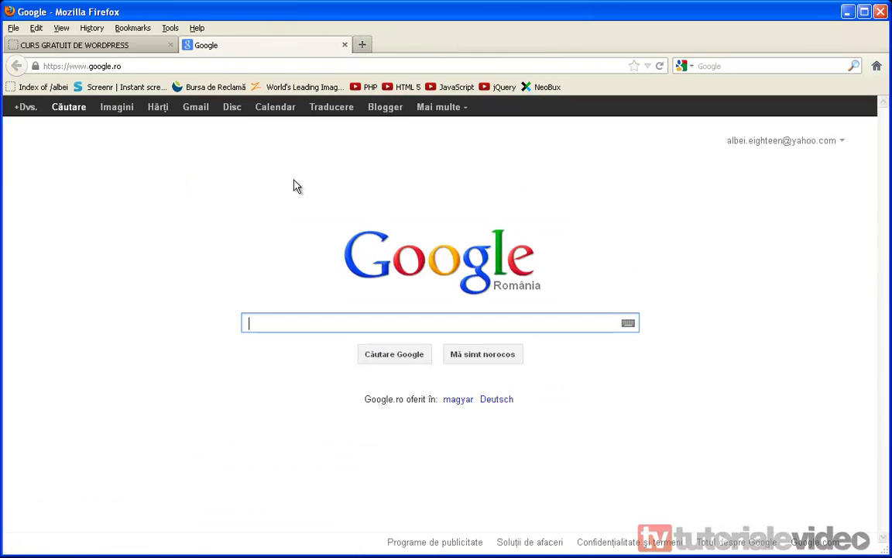
key(ctrl+j)
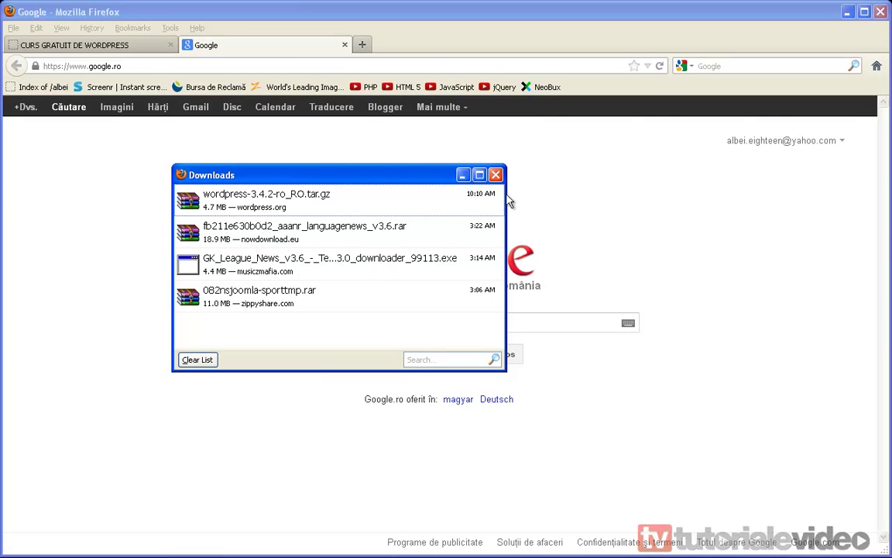
click(498, 170)
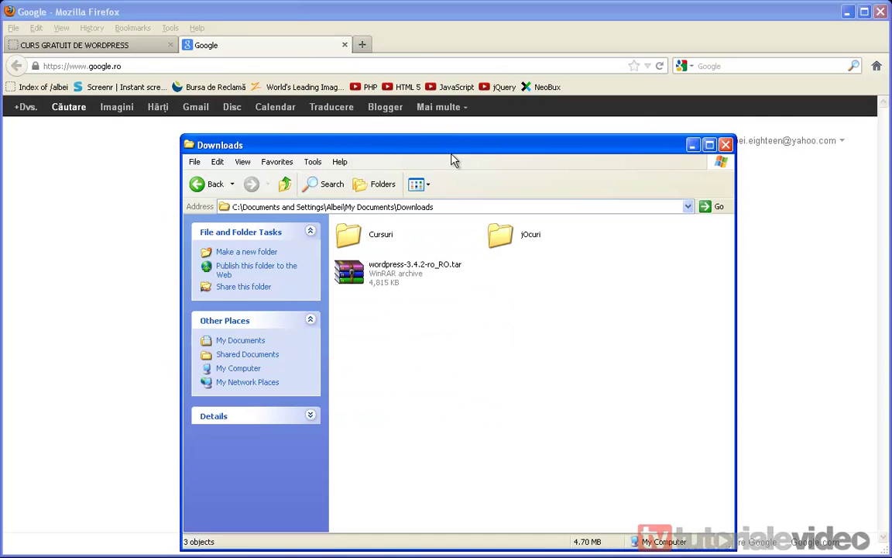
Extract the WordPress archive into a wordpress folder in Downloads, delete the archive and minimize Firefox.
right_click(421, 273)
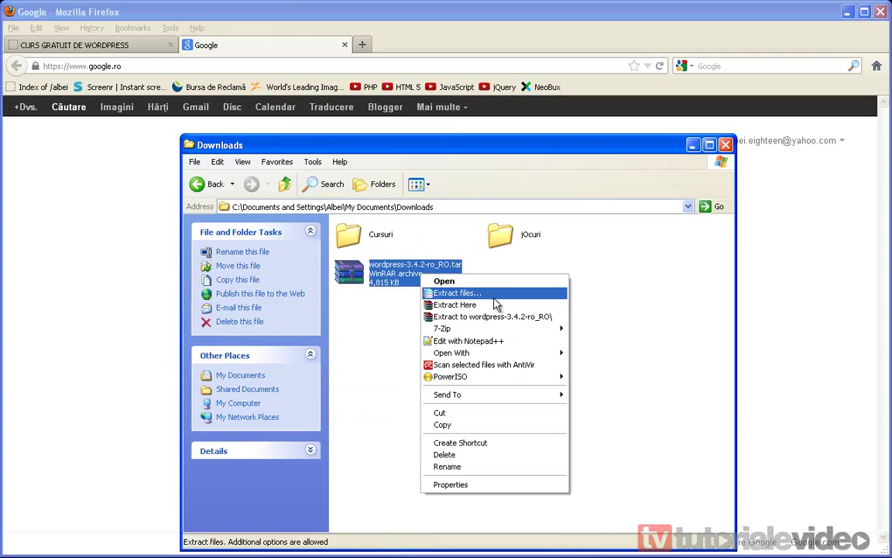
click(485, 310)
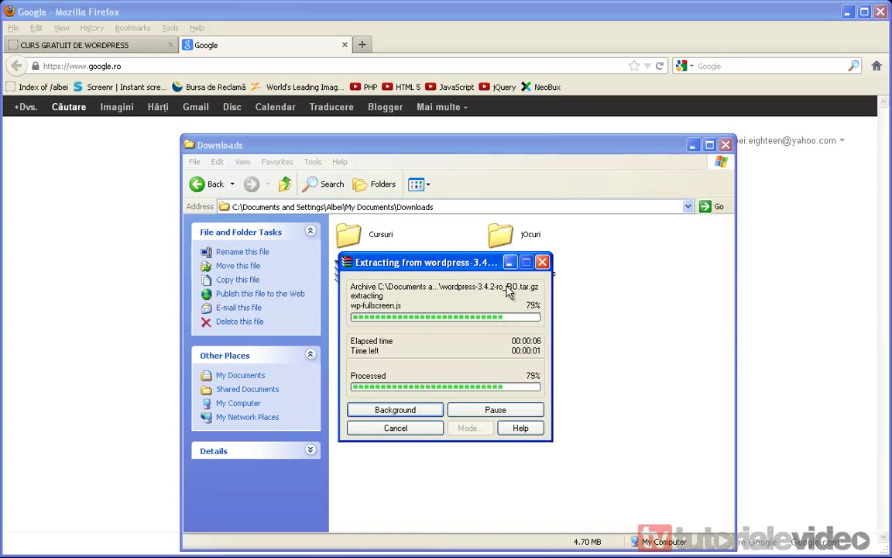
right_click(409, 272)
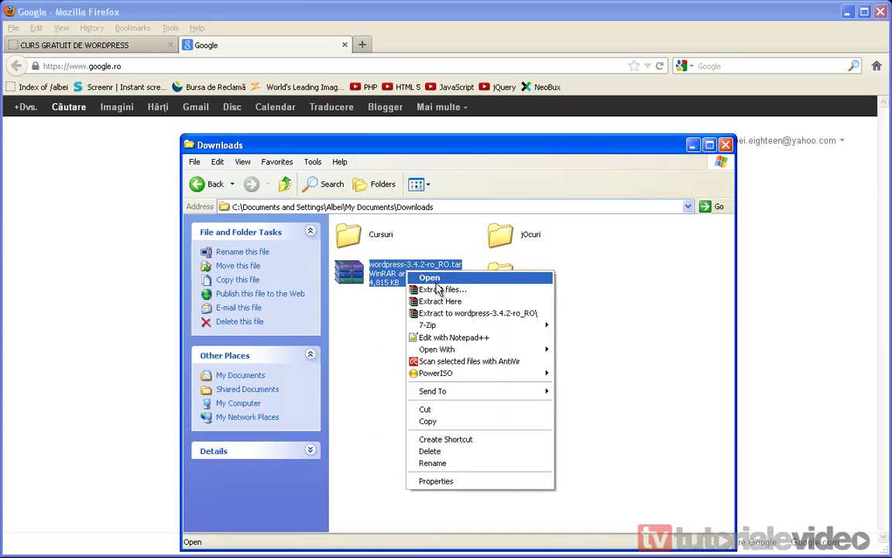
click(436, 452)
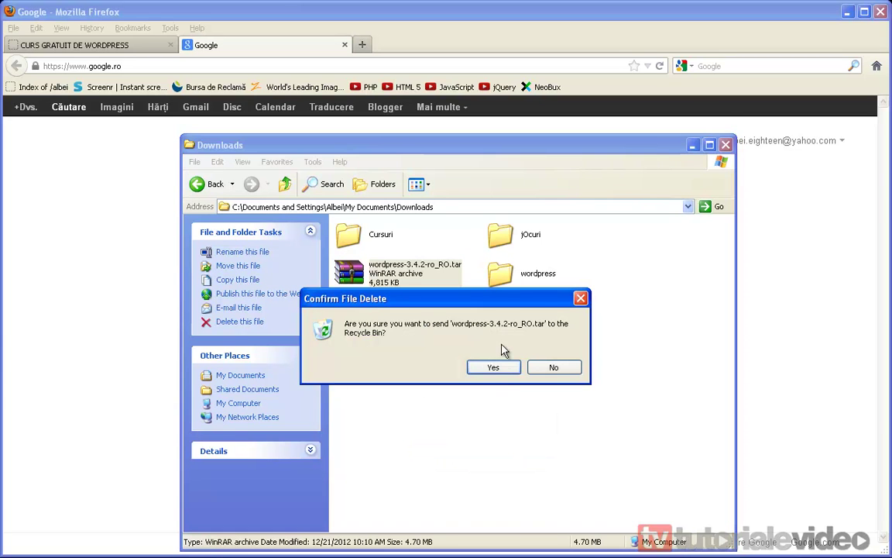
click(502, 374)
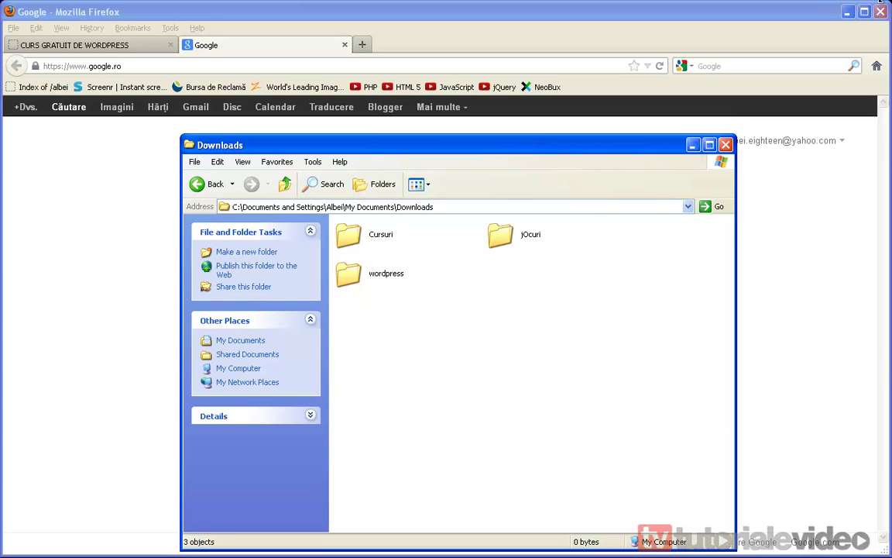
click(848, 12)
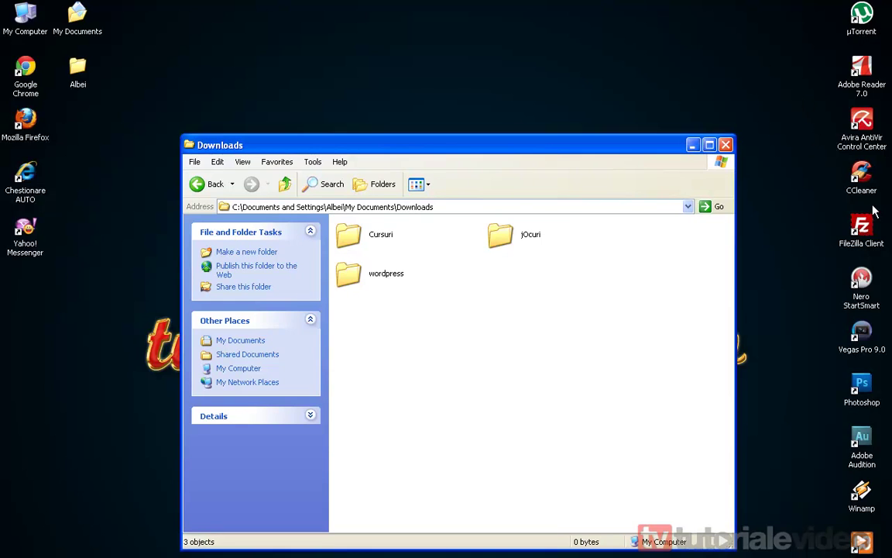
Launch FileZilla and begin entering the FTP host and username.
click(870, 248)
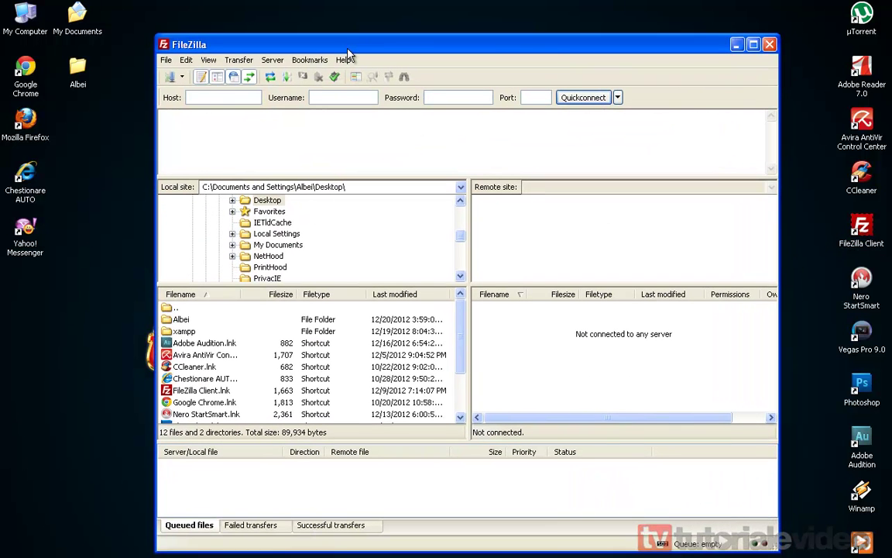
click(217, 97)
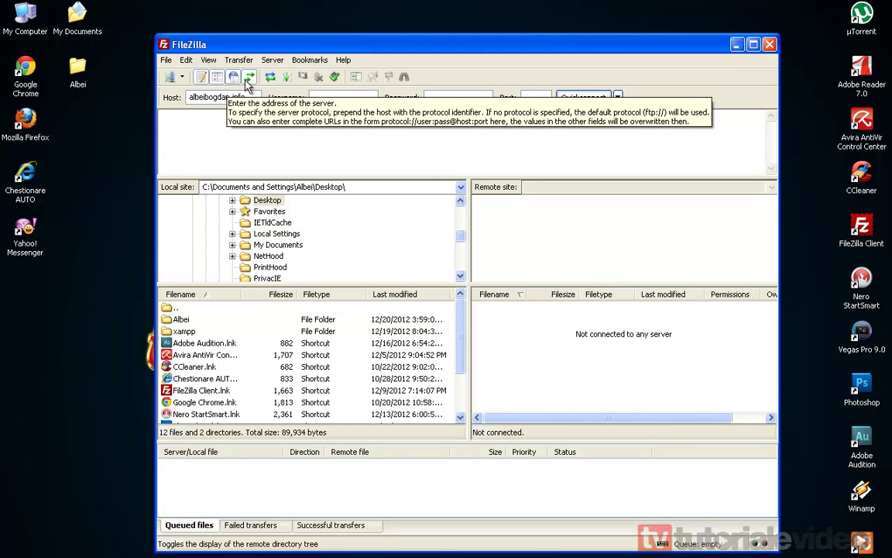
key(Tab)
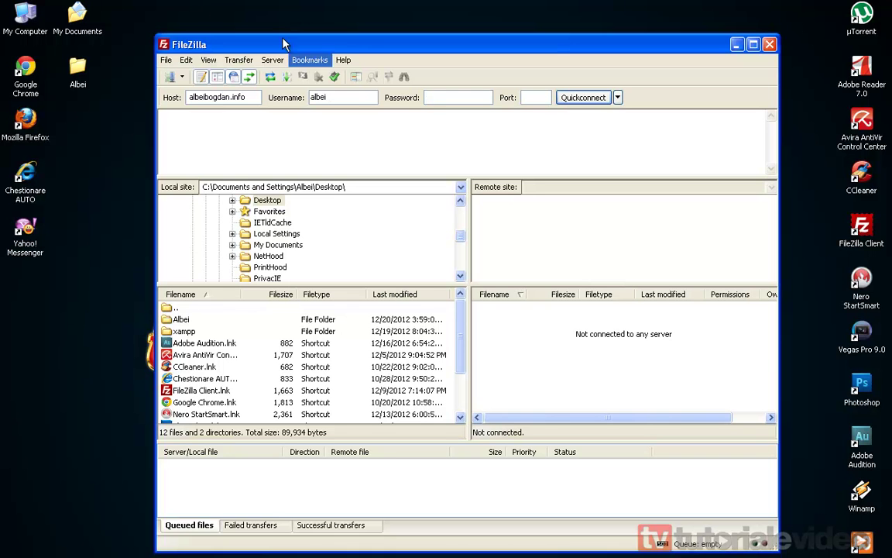
right_click(434, 98)
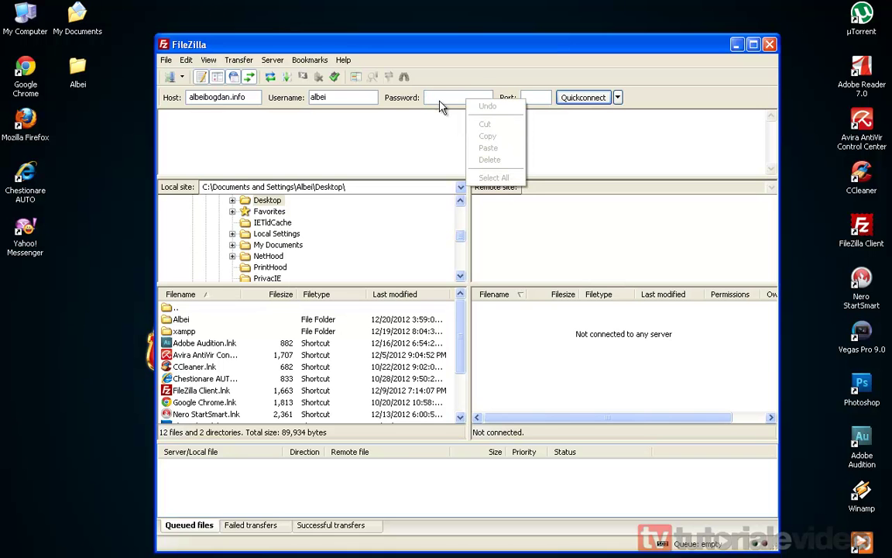
key(Escape)
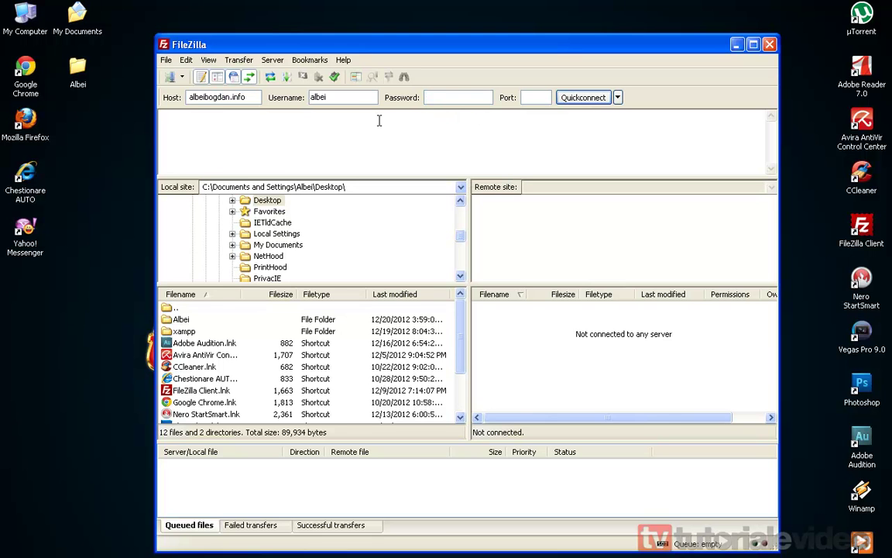
Connect to the website's saved FTP site from the Site Manager list.
click(182, 78)
click(545, 94)
click(182, 77)
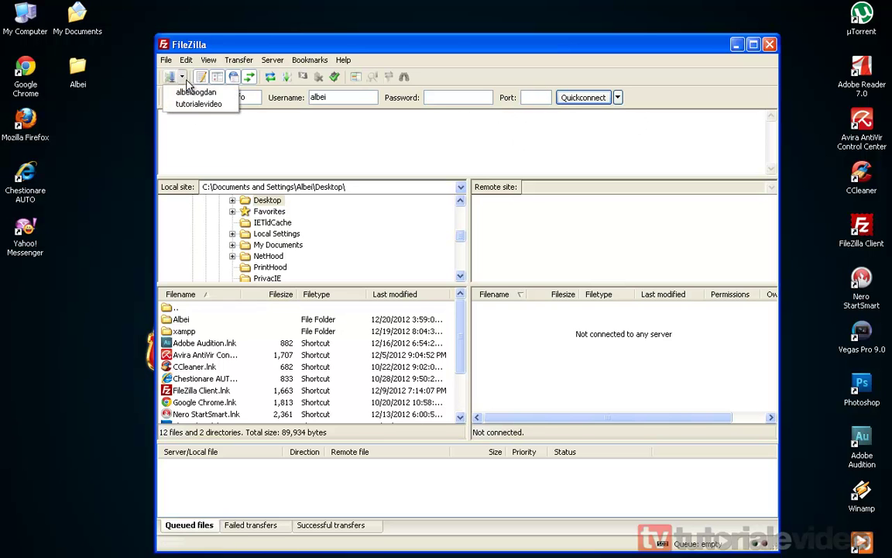
click(197, 92)
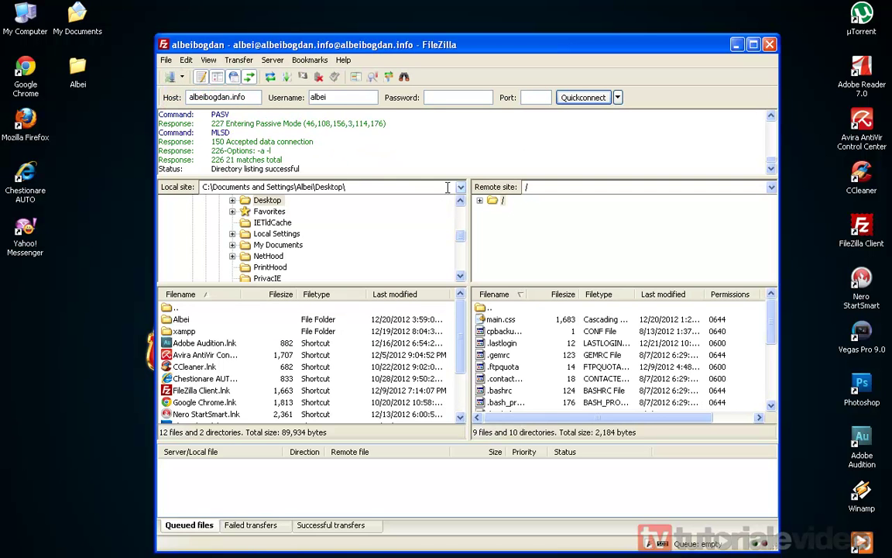
Open the server's public_html folder in the remote pane.
scroll(770, 390, down, 4)
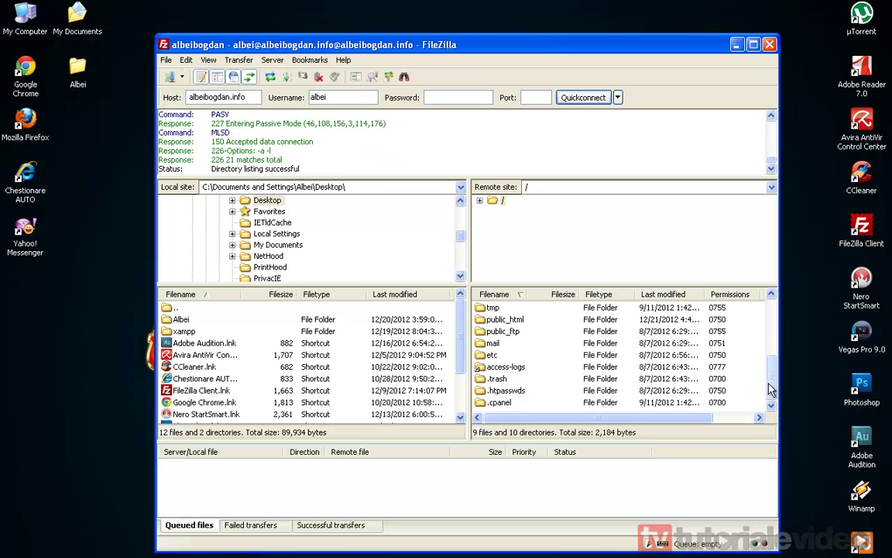
drag(771, 387, 772, 363)
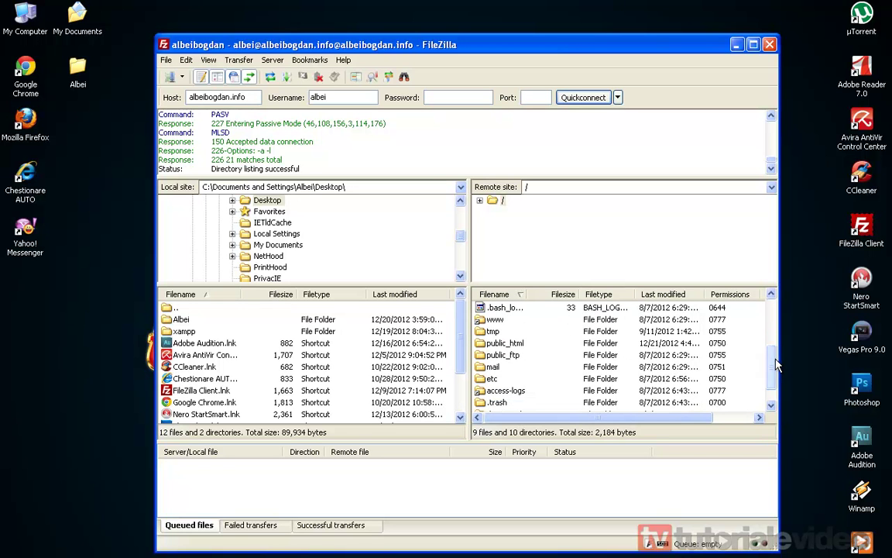
double_click(519, 346)
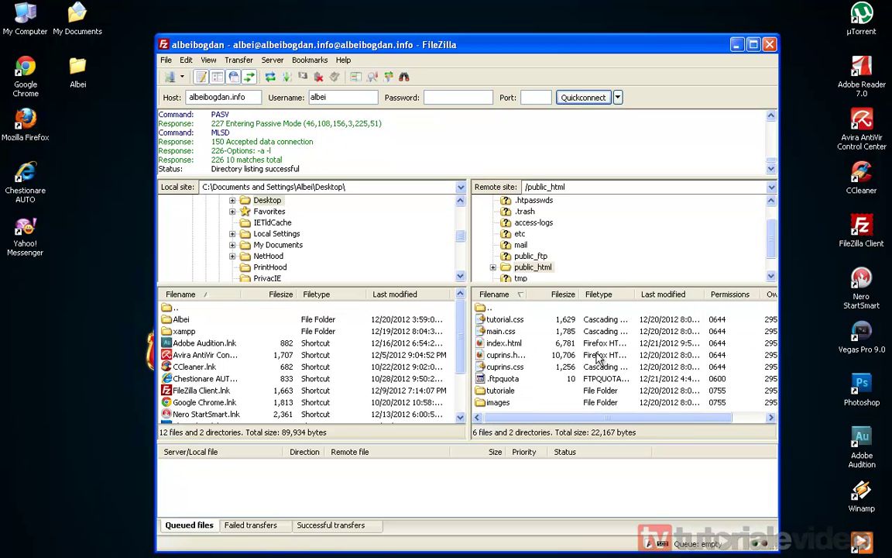
Select all 6 files and 2 folders in public_html and delete them from the server.
click(492, 330)
click(494, 319)
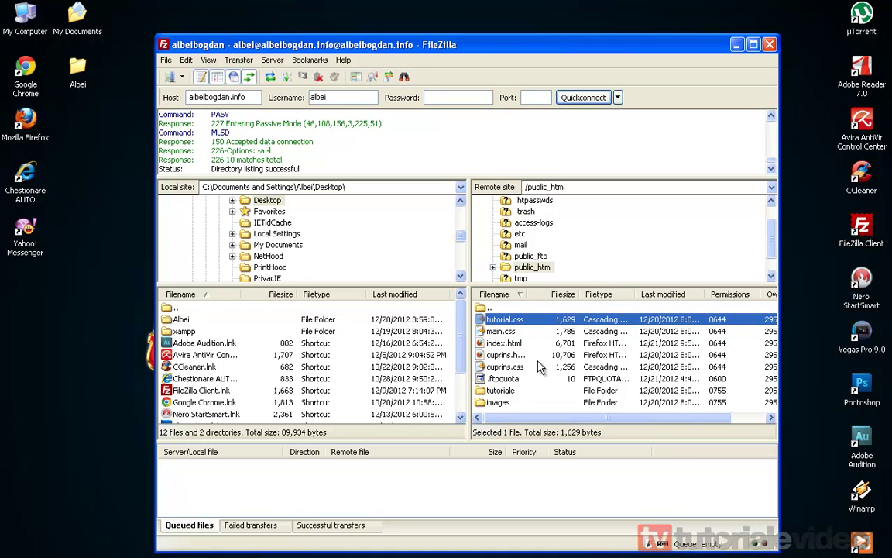
scroll(498, 337, right, 3)
drag(606, 419, 546, 419)
shift+click(497, 403)
right_click(508, 339)
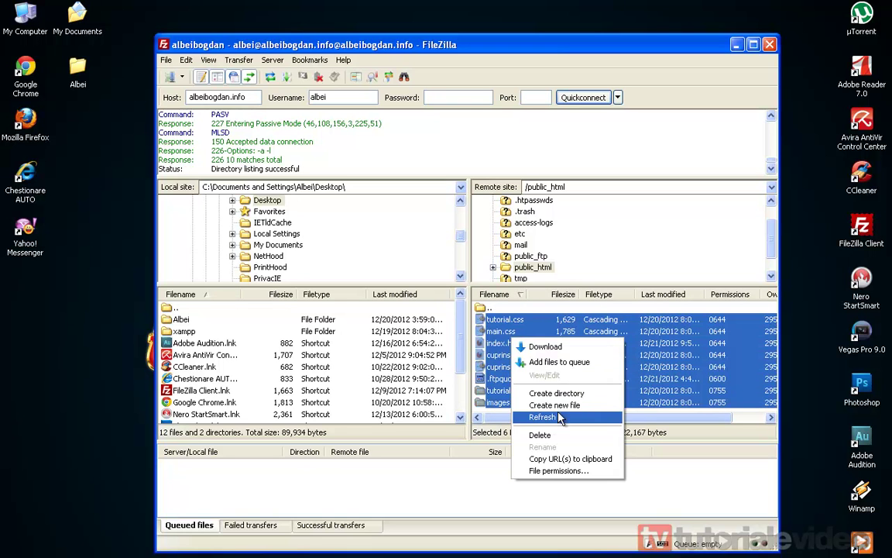
click(546, 435)
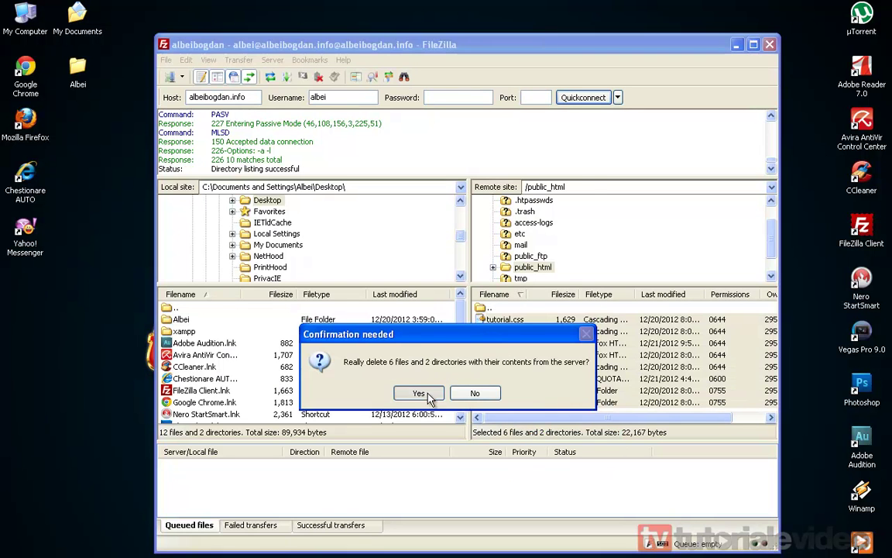
click(421, 392)
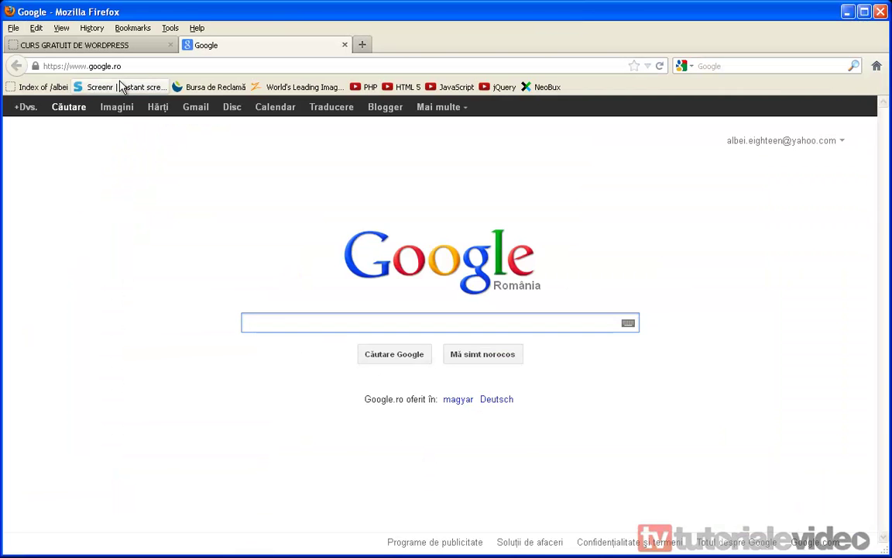
Go to the site's /cpanel login page in the address bar.
click(143, 66)
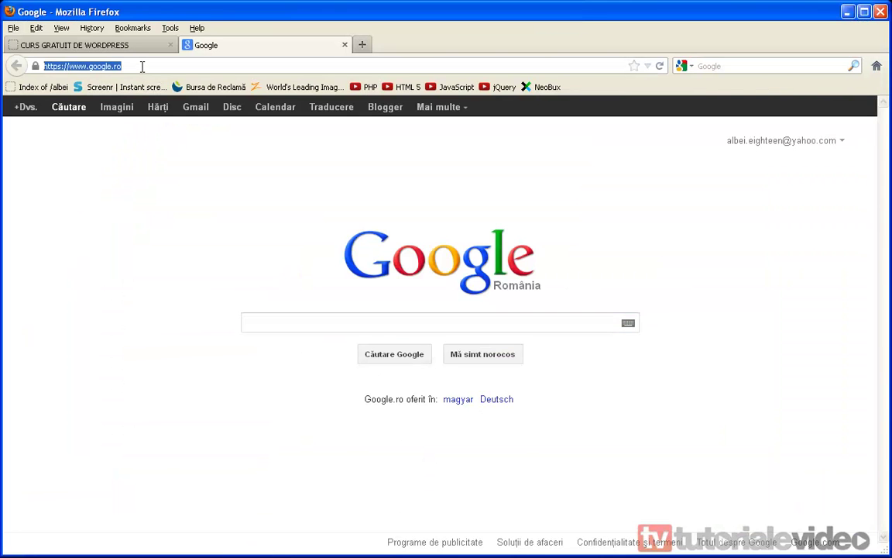
text(albeibogdan.info)
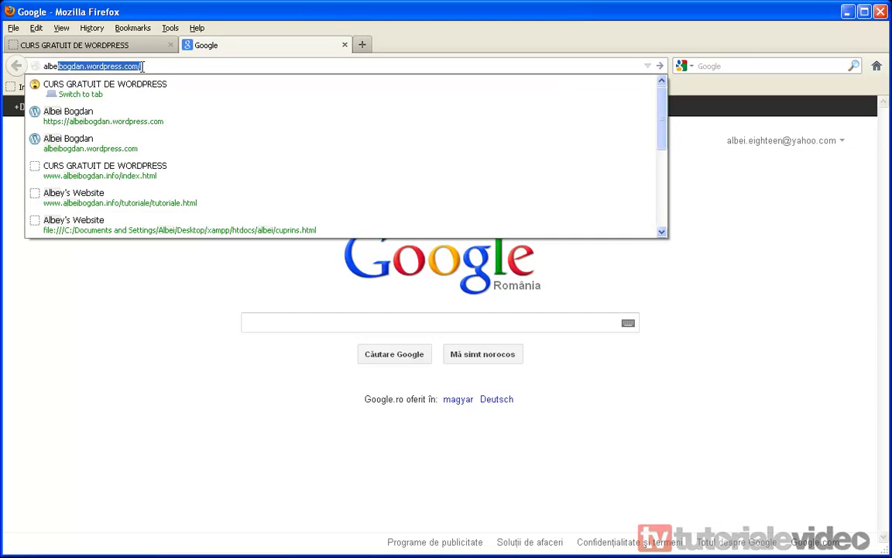
key(Down)
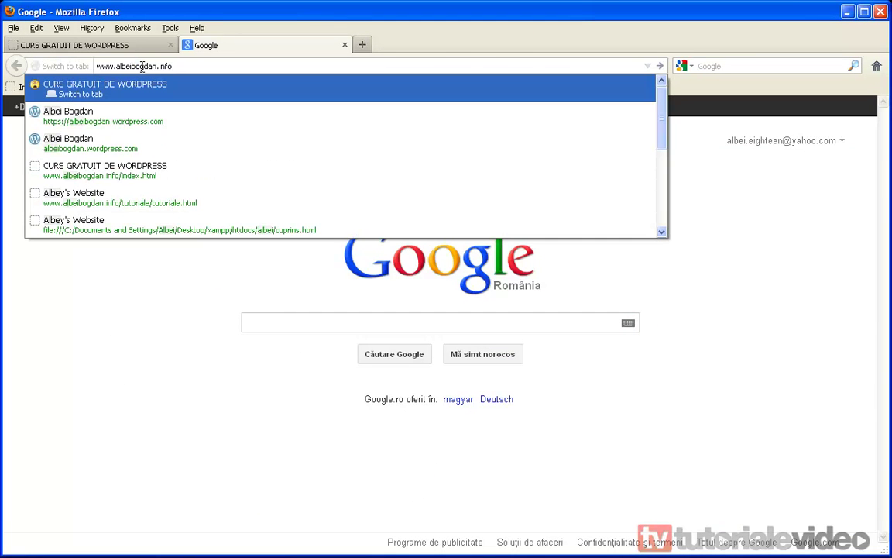
key(Down)
key(Down)
key(Up)
key(Up)
key(BackSpace)
key(Escape)
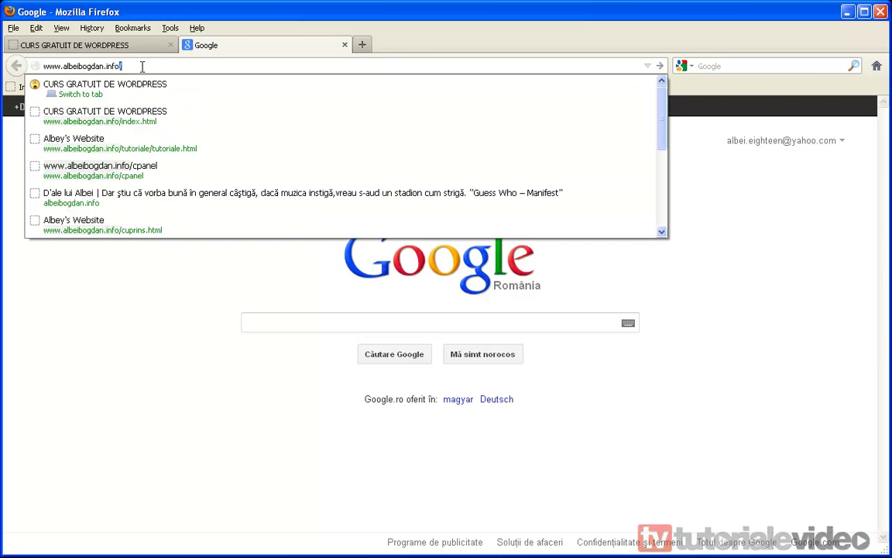
key(Escape)
text(cpa)
key(Return)
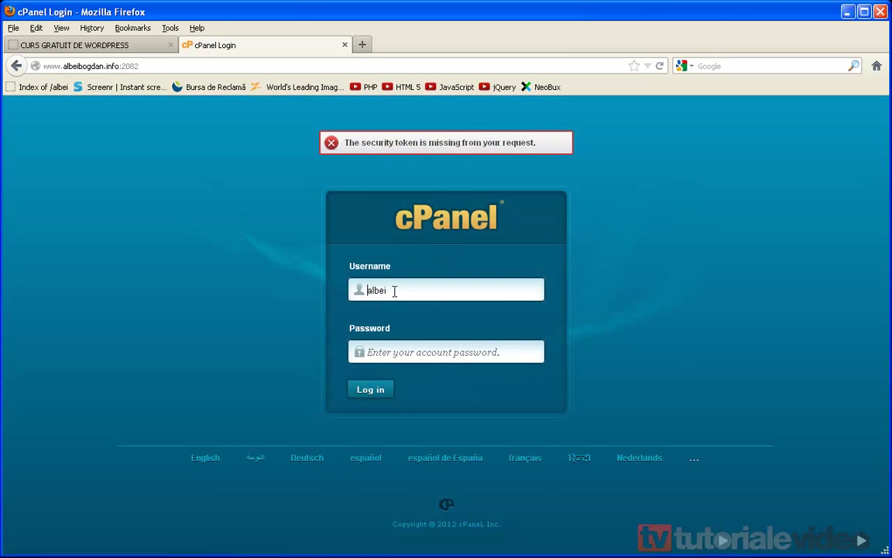
Keep the account username, paste the account password and log in to cPanel.
double_click(407, 290)
click(424, 290)
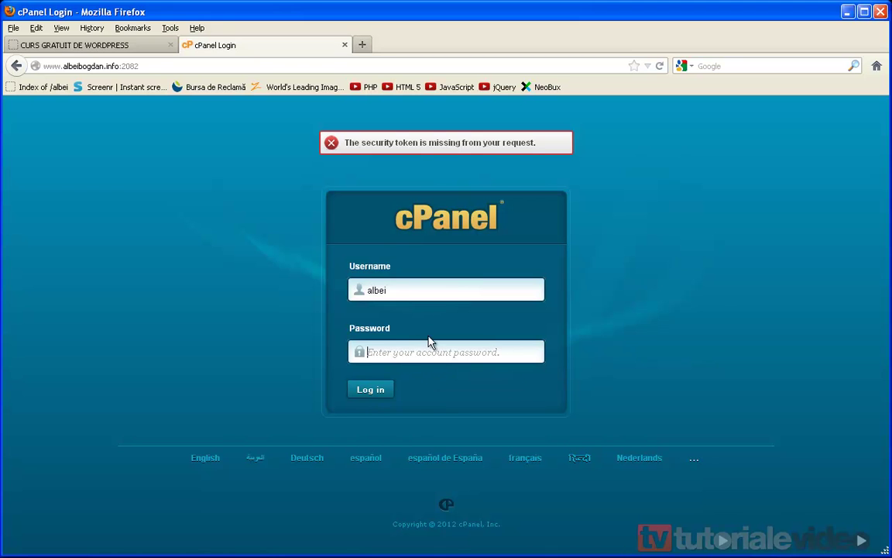
double_click(447, 291)
click(426, 359)
right_click(406, 354)
click(453, 401)
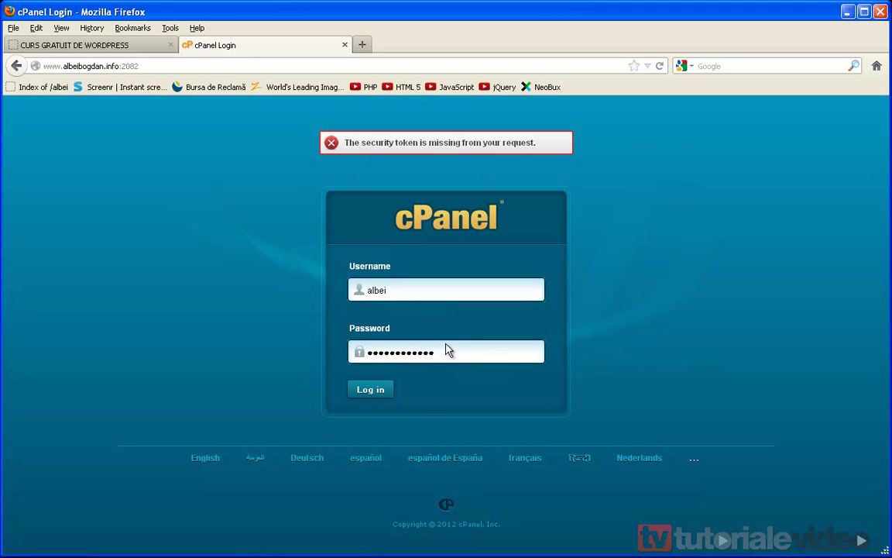
click(371, 390)
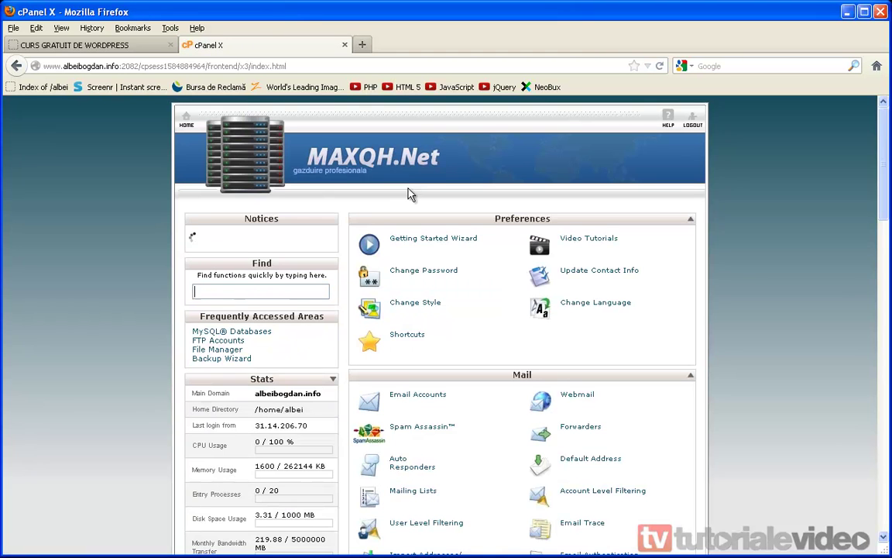
Open the MySQL Databases page from the cPanel home.
scroll(470, 195, down, 15)
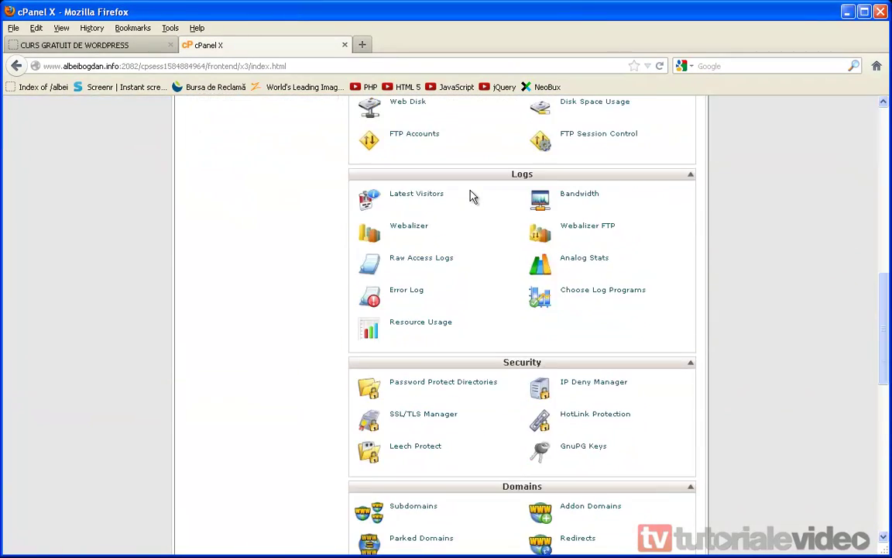
scroll(335, 233, up, 10)
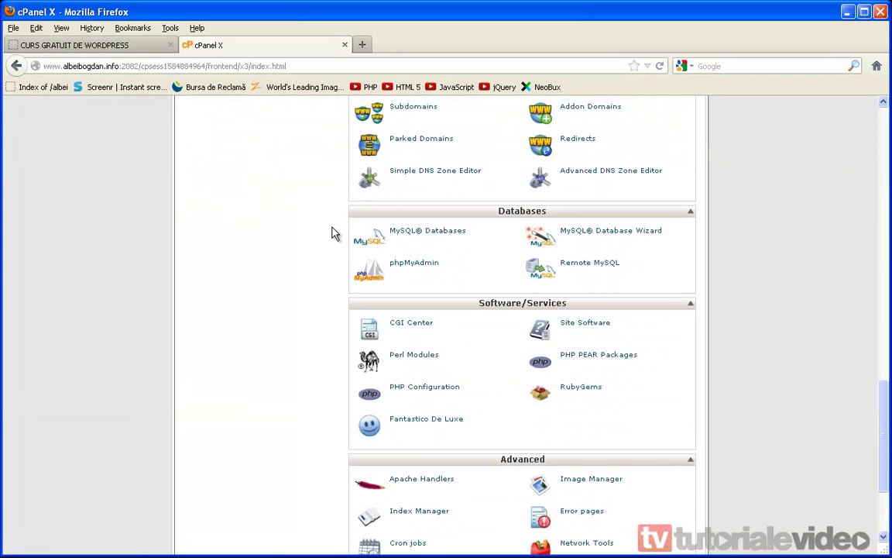
scroll(334, 235, up, 10)
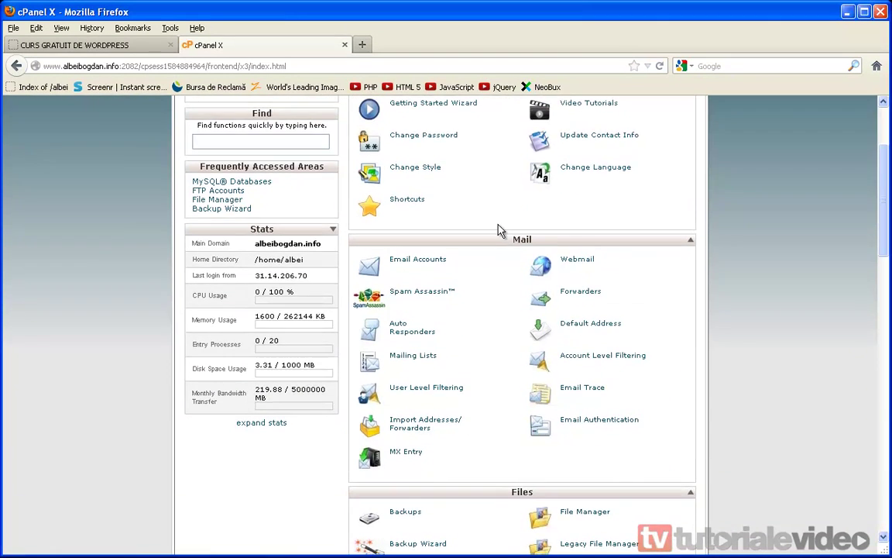
scroll(412, 268, down, 8)
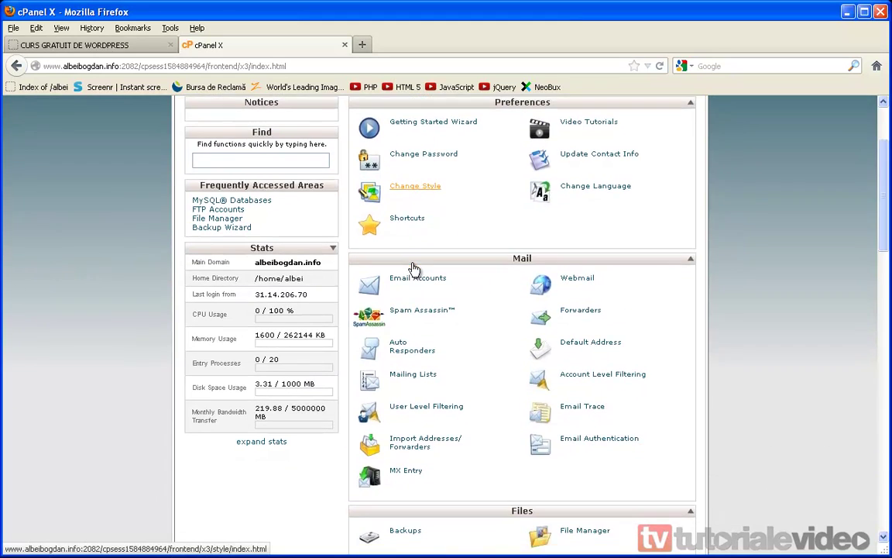
scroll(413, 268, down, 10)
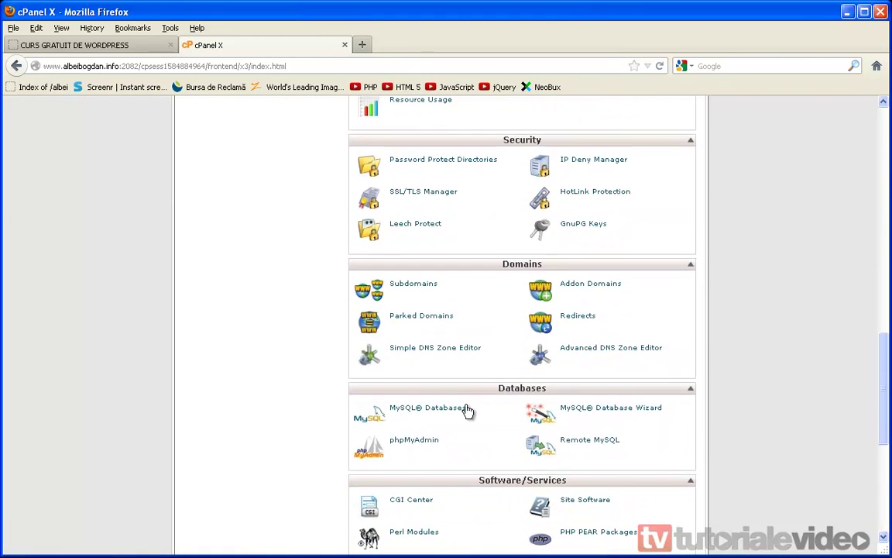
click(456, 412)
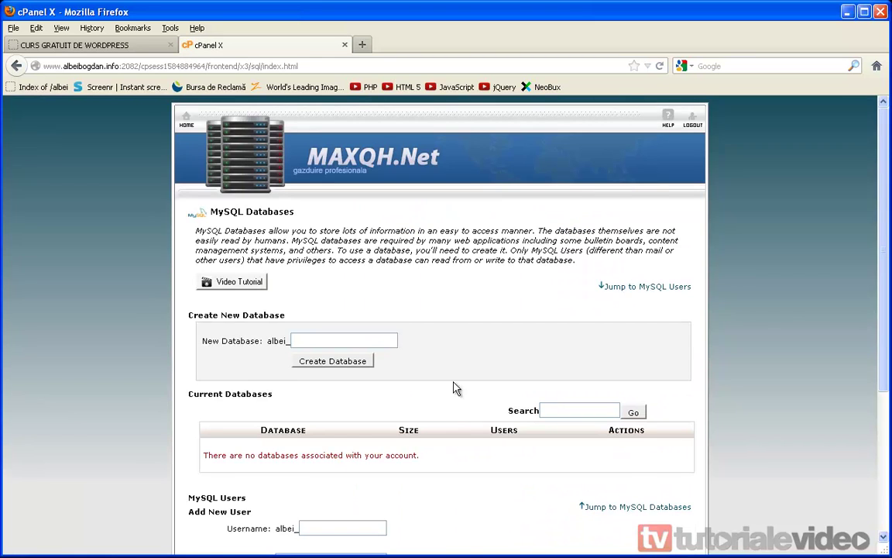
Create the database 'wordpress' (albei_wordpress) and return to the databases list.
scroll(439, 338, down, 4)
click(335, 184)
scroll(364, 225, up, 4)
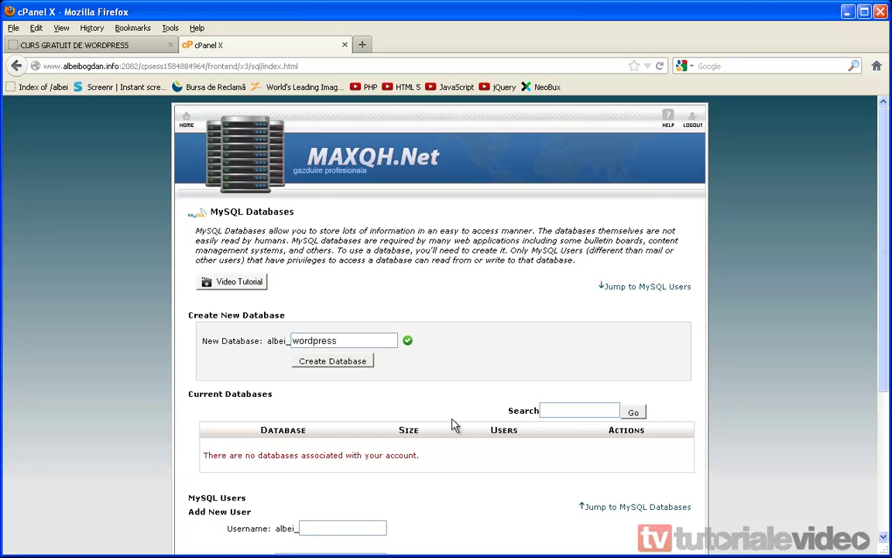
click(326, 363)
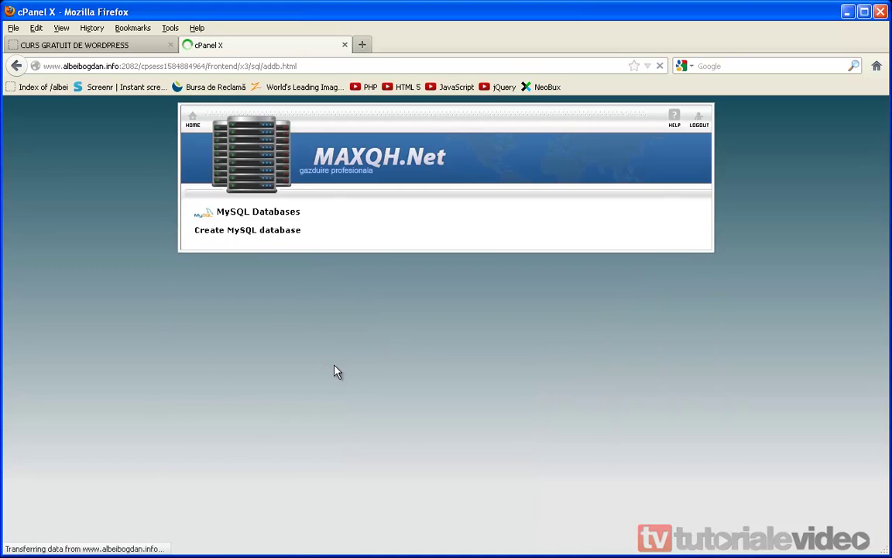
click(449, 280)
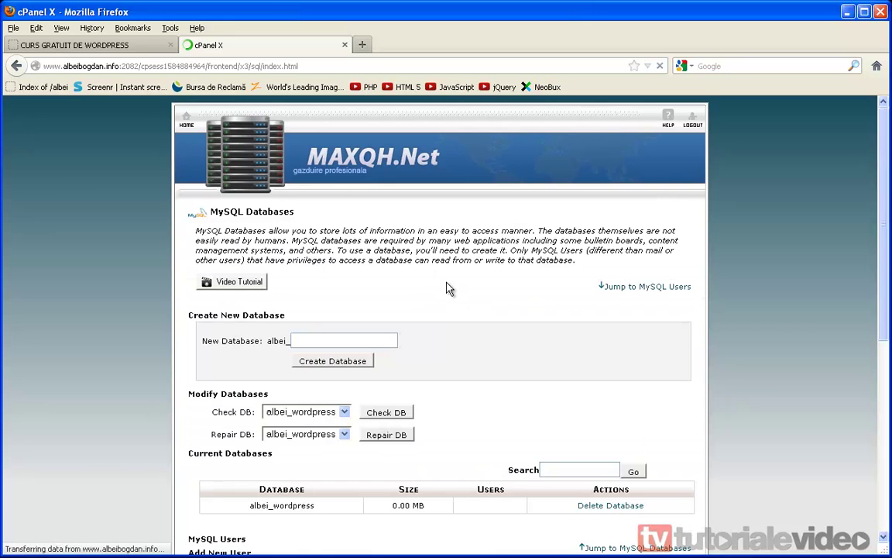
scroll(375, 310, down, 4)
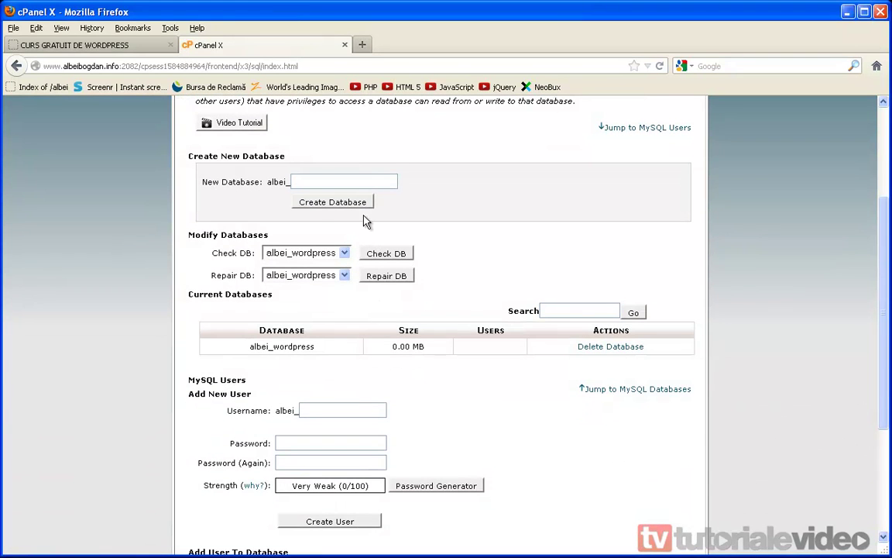
scroll(364, 219, up, 2)
scroll(310, 267, down, 5)
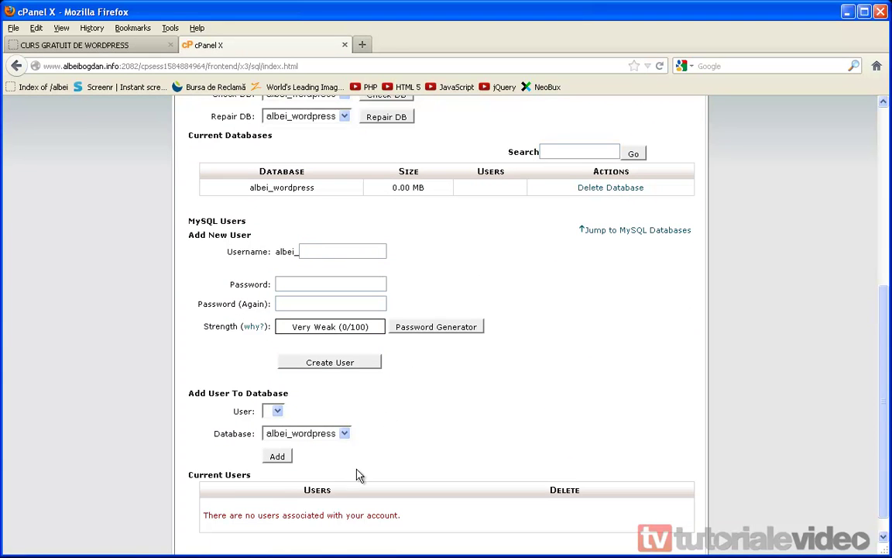
scroll(465, 263, up, 2)
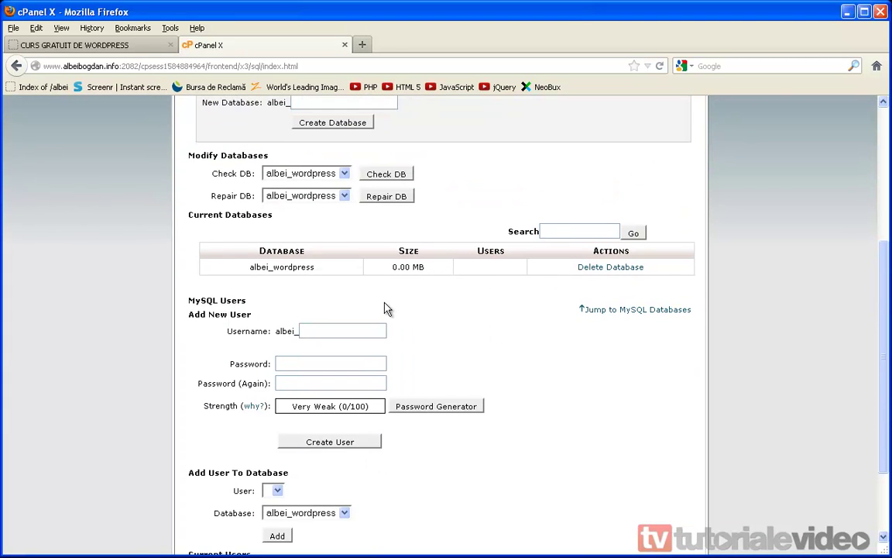
Create MySQL user 'wordpress' (albei_wordpress) with its password, then go back to the databases page.
click(315, 362)
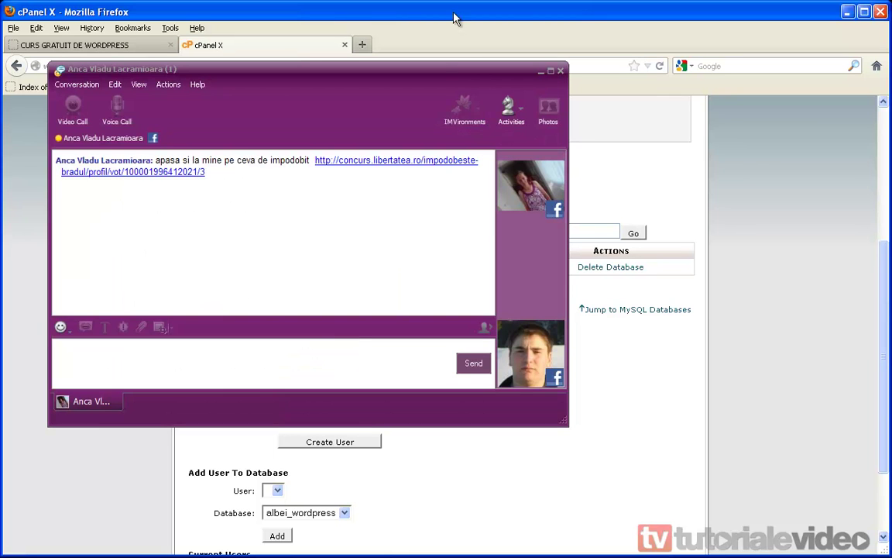
click(561, 70)
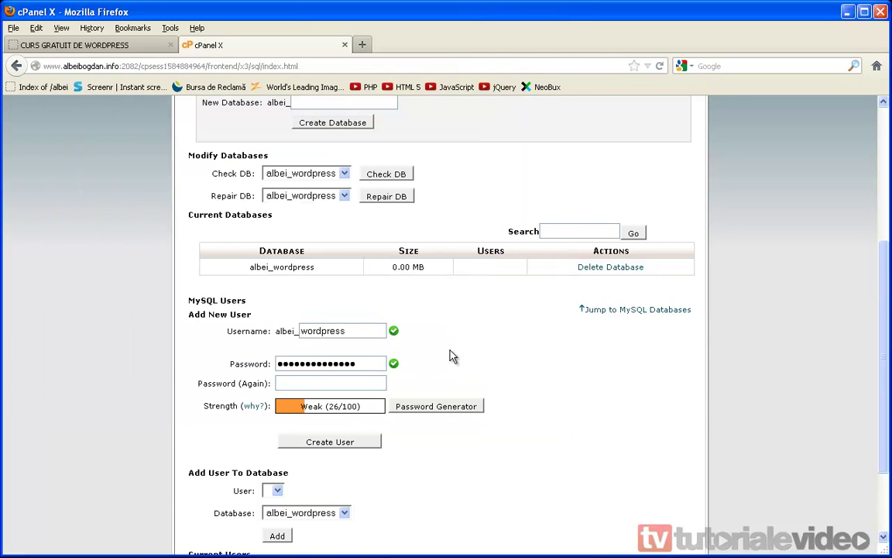
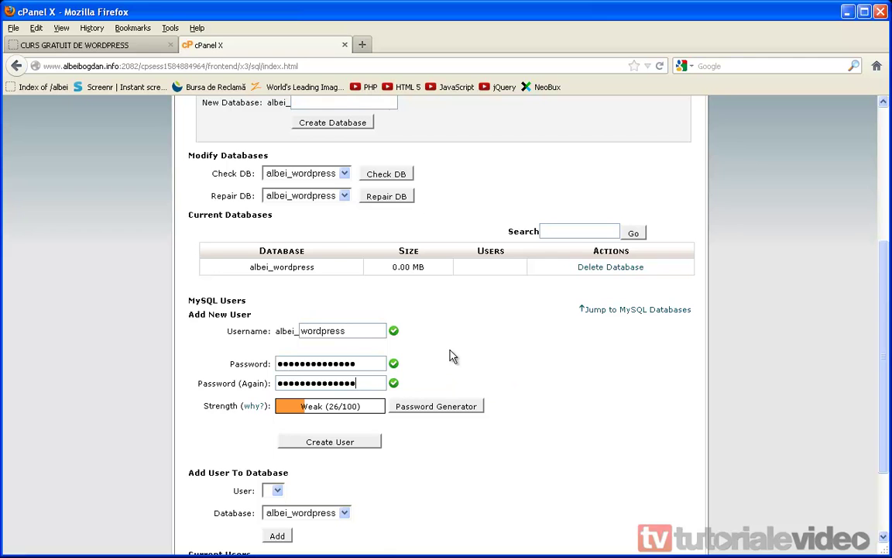
click(338, 447)
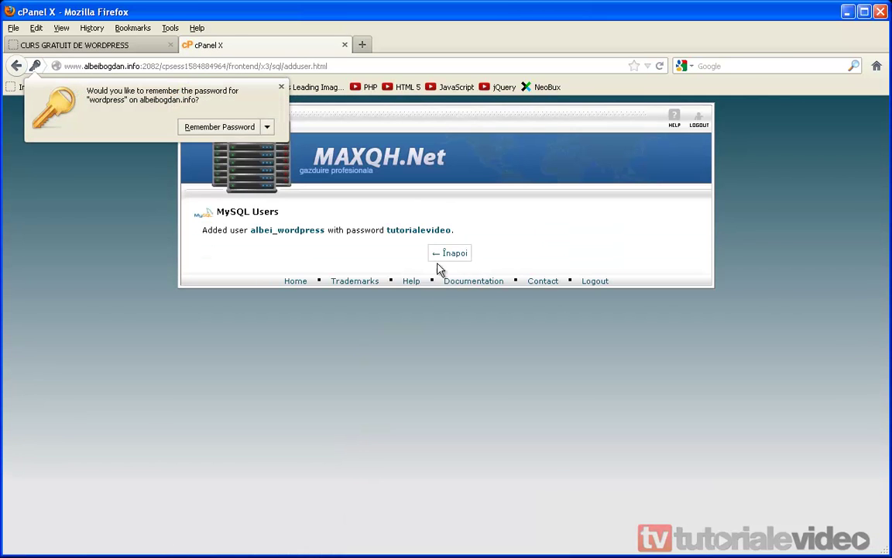
click(282, 87)
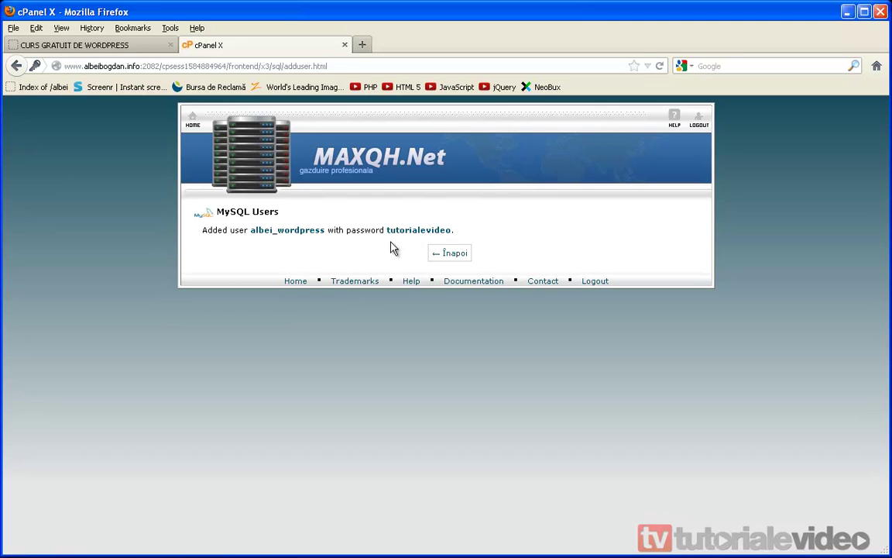
click(453, 254)
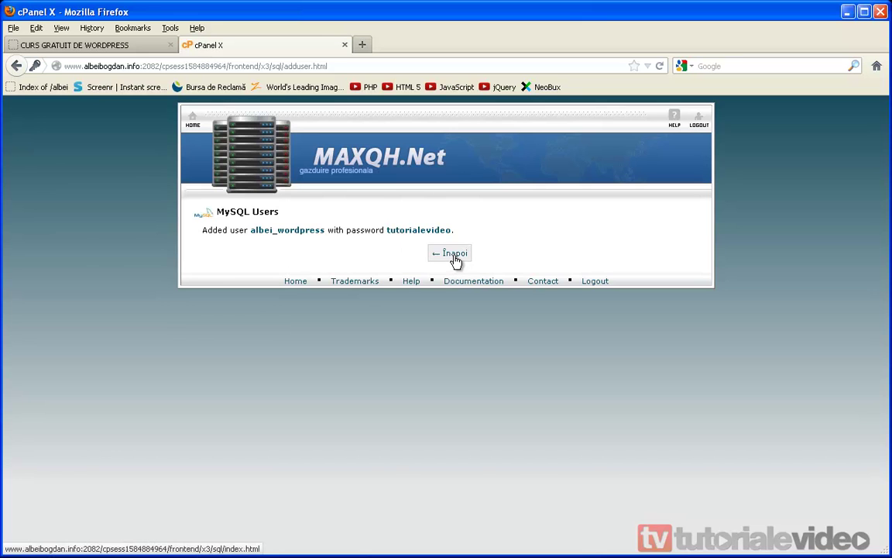
Keep albei_wordpress selected in the Check Database dropdown.
scroll(446, 299, down, 5)
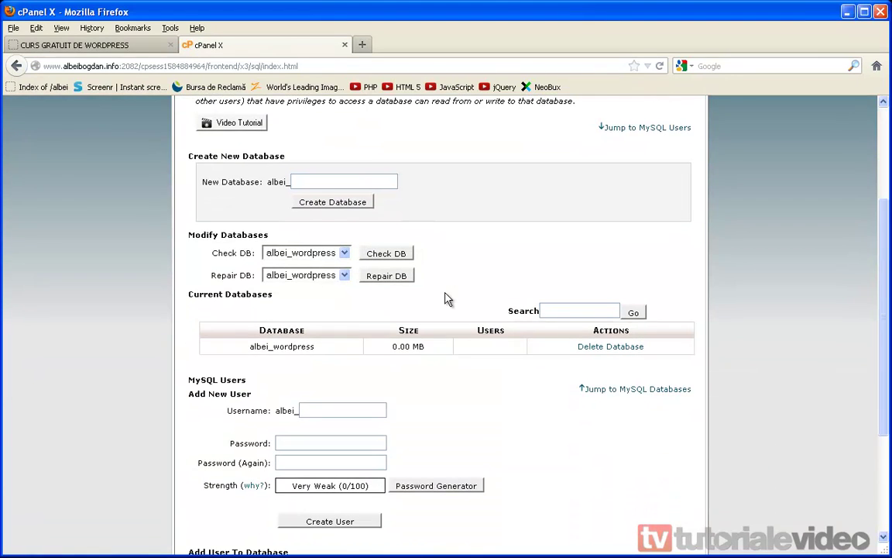
scroll(364, 269, up, 2)
click(344, 254)
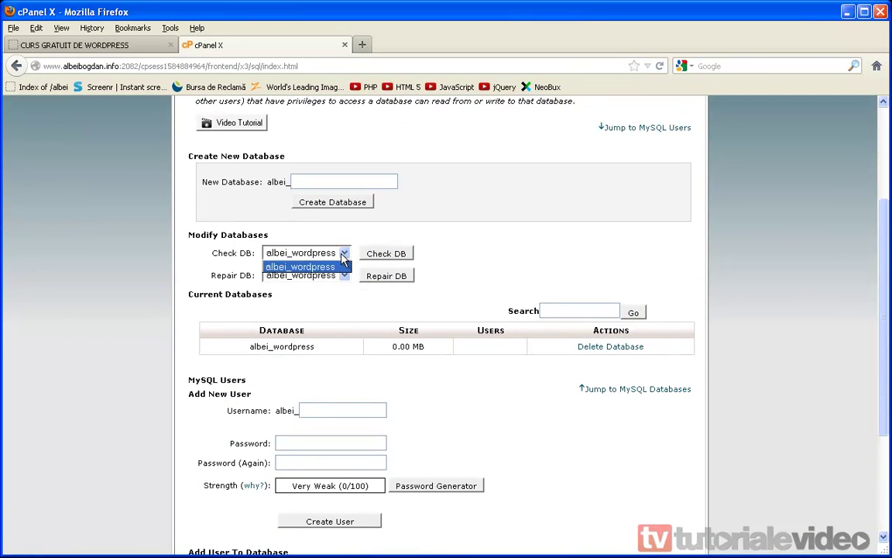
click(343, 266)
scroll(345, 352, down, 4)
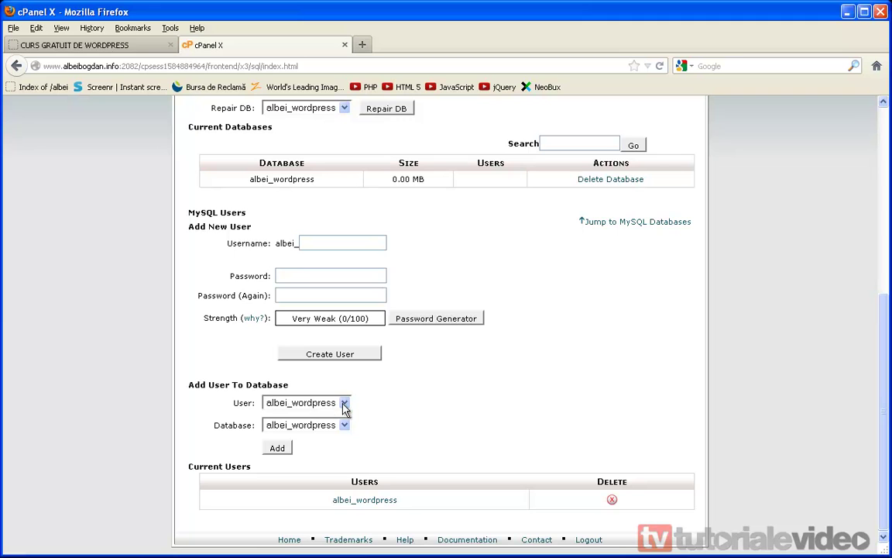
Add user albei_wordpress to database albei_wordpress with ALL PRIVILEGES.
click(344, 406)
click(329, 417)
click(345, 426)
click(296, 436)
click(277, 448)
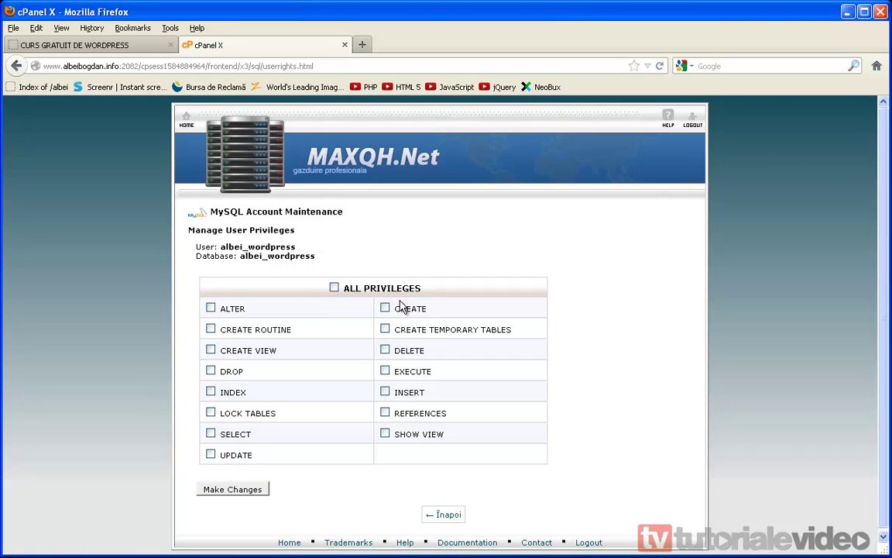
click(374, 297)
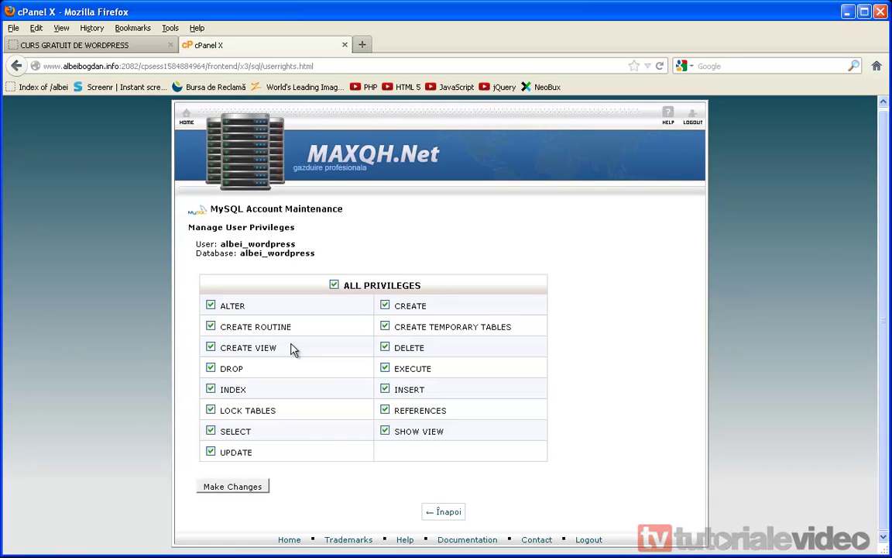
click(232, 488)
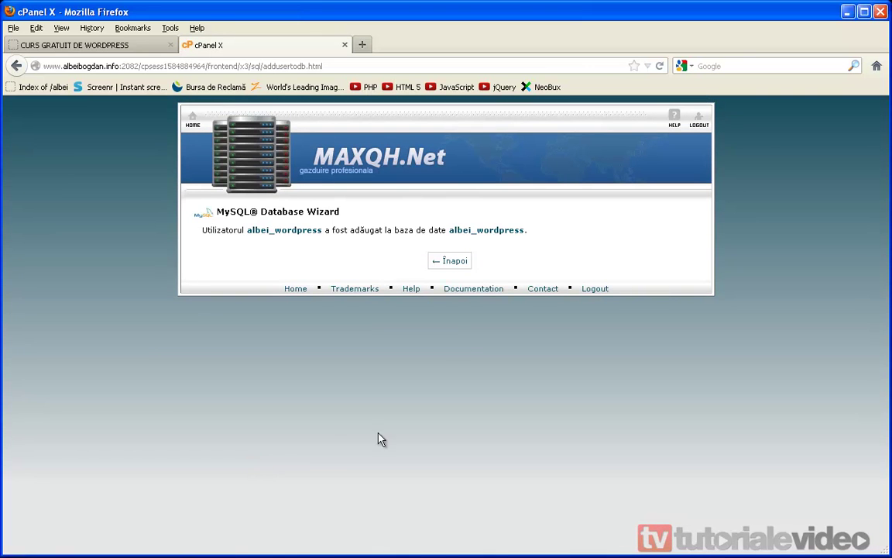
Verify the user is attached in the databases list, then reload the site's empty Index of / tab.
click(448, 271)
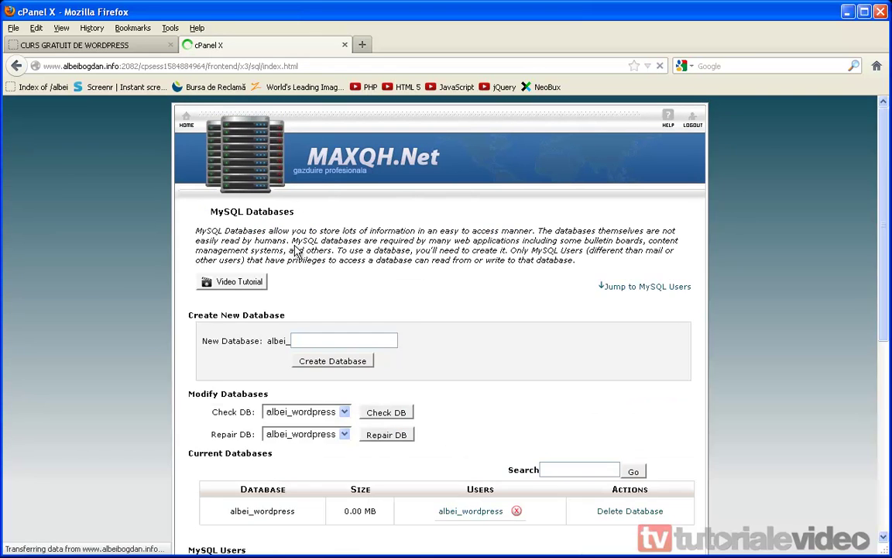
scroll(456, 331, down, 7)
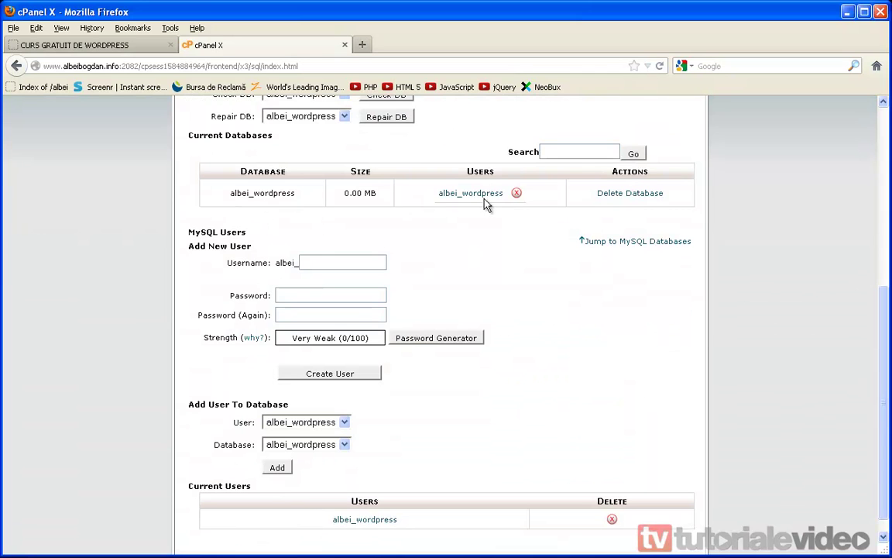
drag(378, 193, 341, 196)
right_click(367, 197)
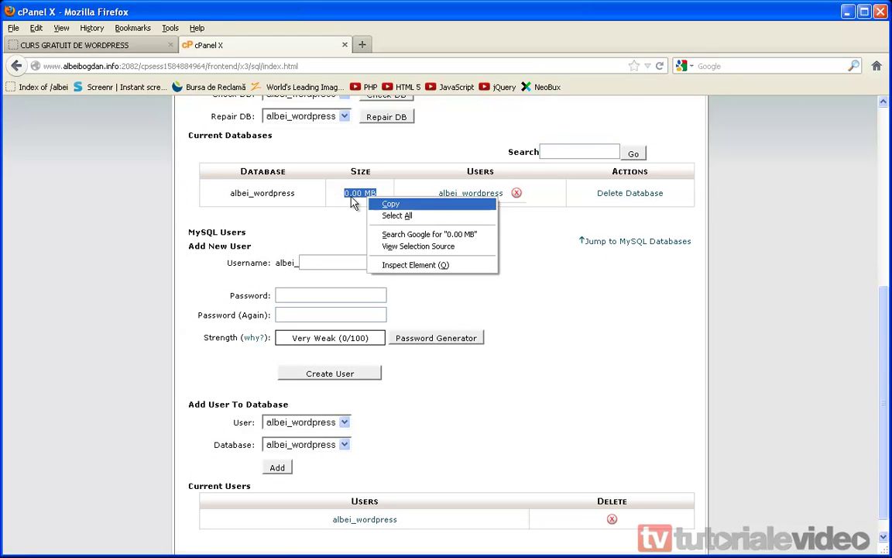
click(387, 204)
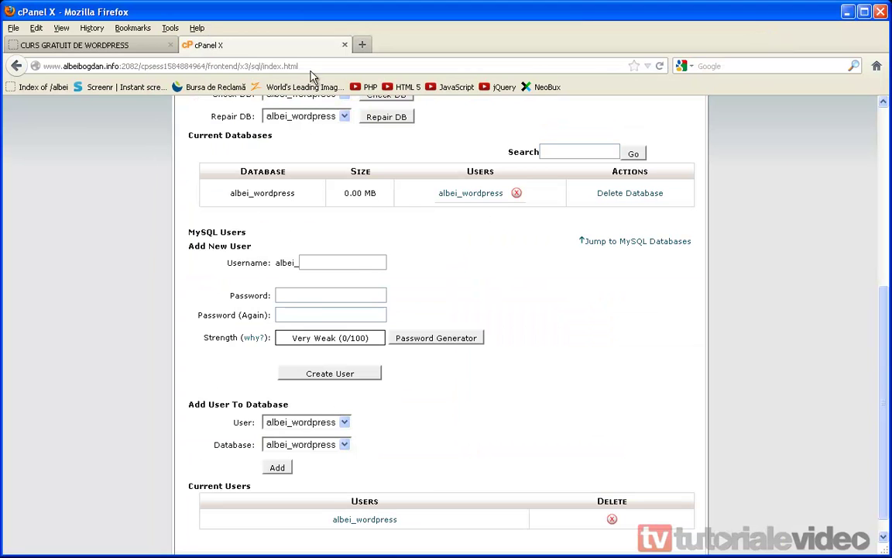
click(108, 44)
click(660, 66)
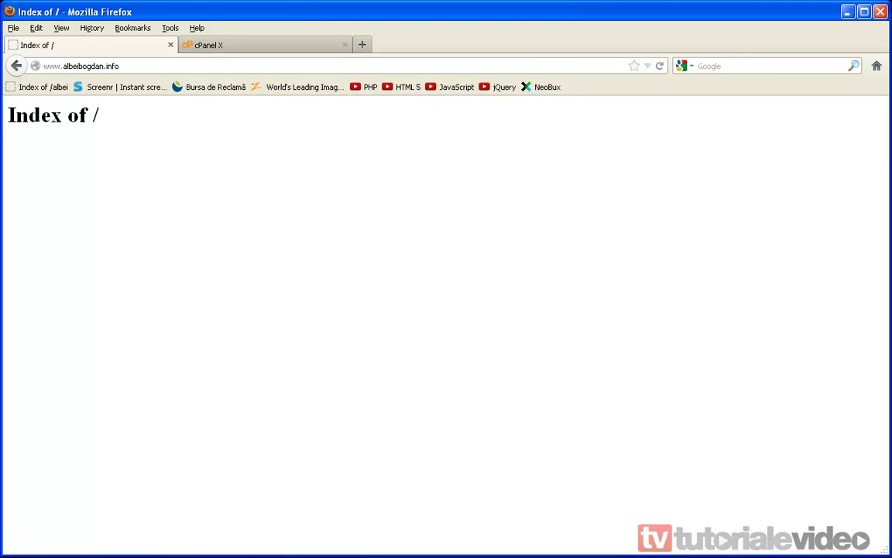
Arrange FileZilla and the Downloads window side by side.
key(alt+Tab)
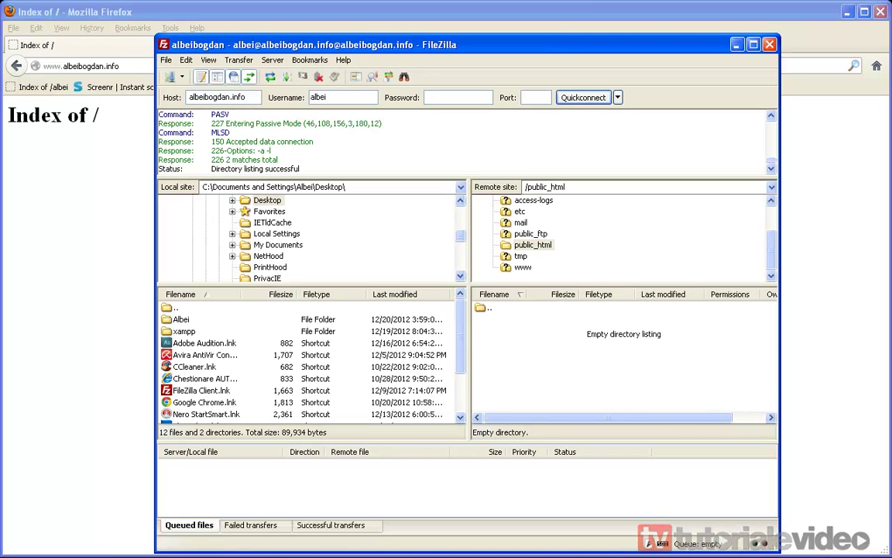
key(alt+Tab)
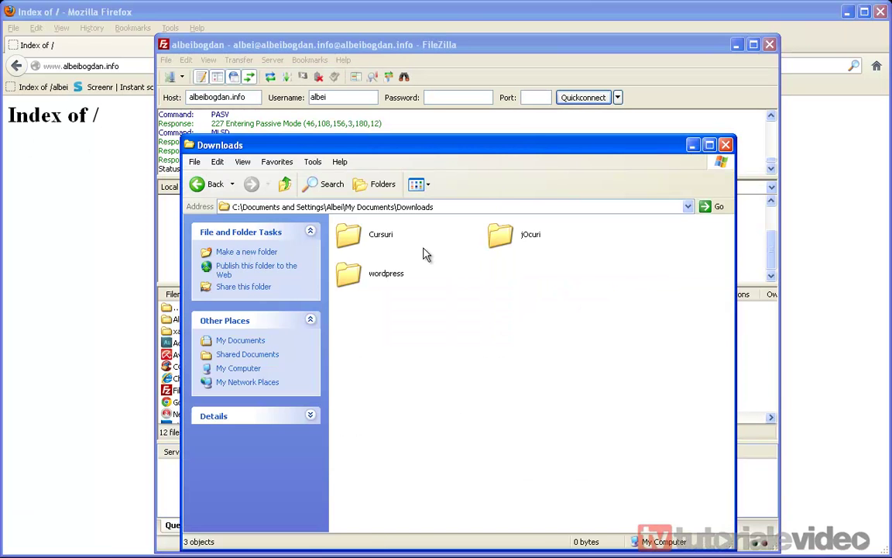
drag(397, 142, 557, 101)
drag(503, 44, 337, 39)
click(633, 135)
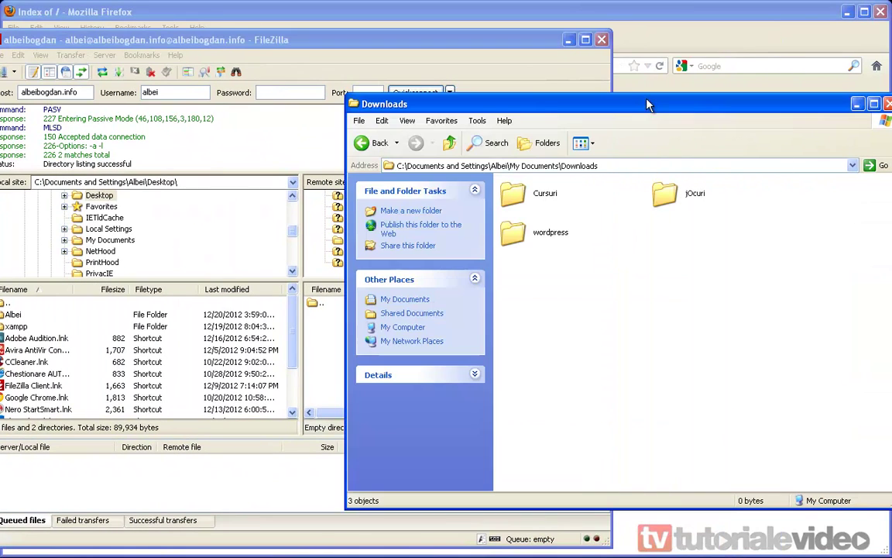
drag(481, 106, 387, 87)
Open the extracted wordpress folder and select all 20 of its items.
click(613, 224)
double_click(613, 225)
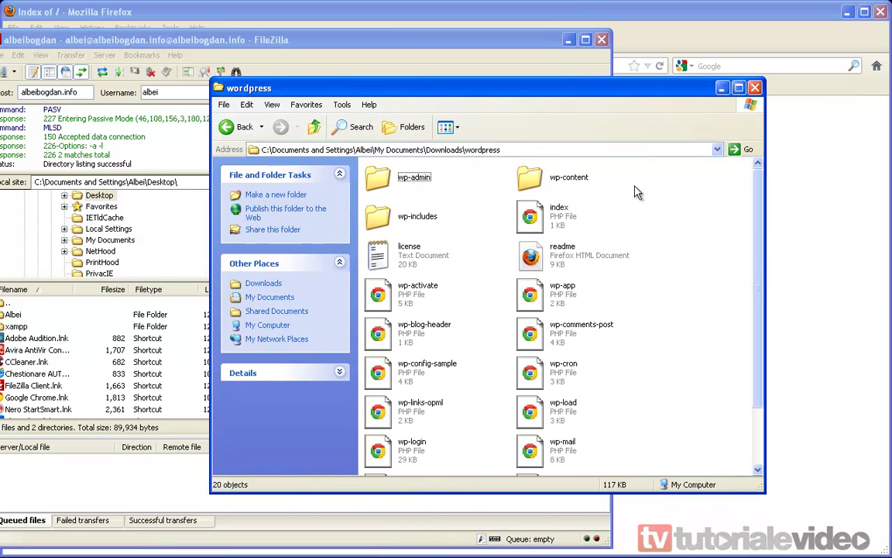
key(ctrl+a)
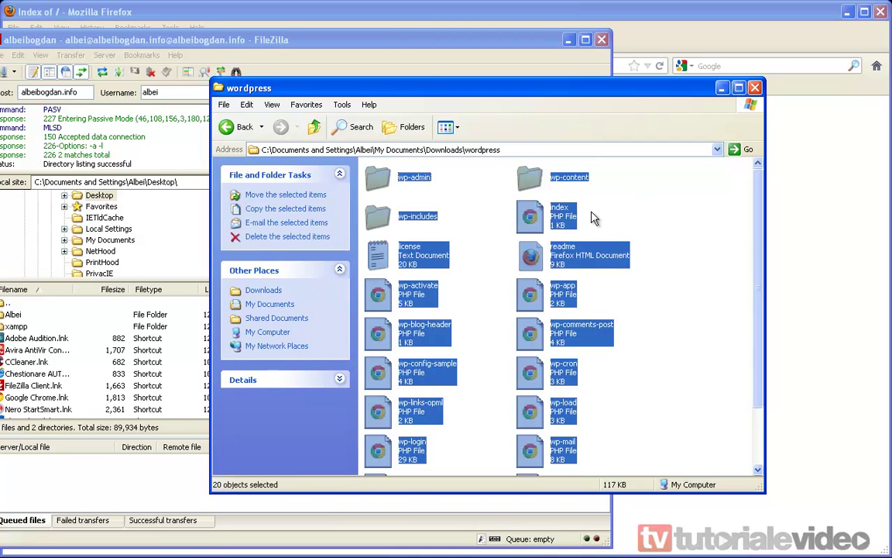
Copy all the selected WordPress files into public_html on the server.
drag(341, 87, 739, 80)
drag(747, 166, 377, 369)
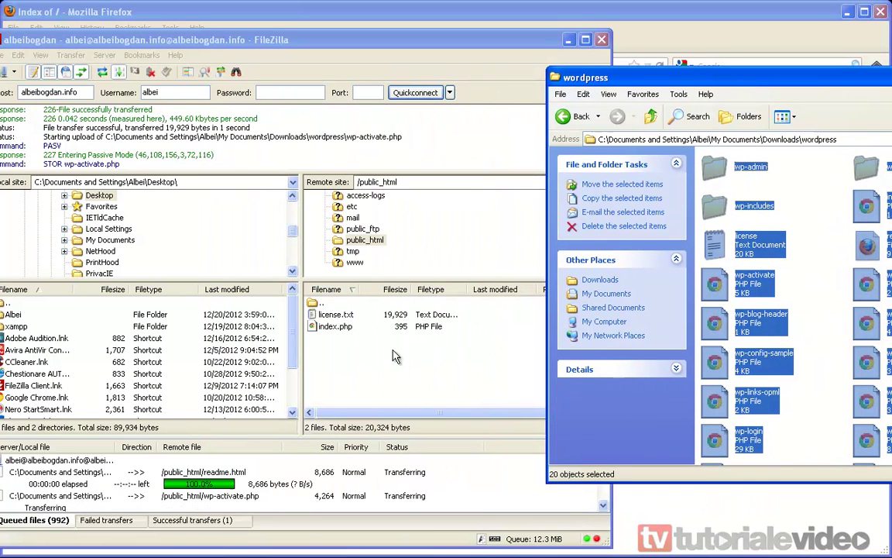
drag(708, 77, 343, 127)
double_click(335, 40)
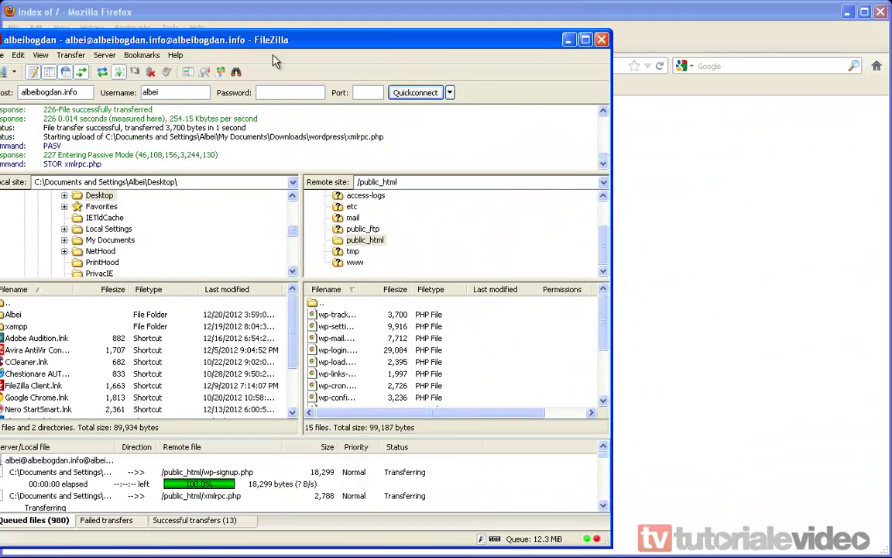
double_click(238, 39)
drag(483, 52, 400, 35)
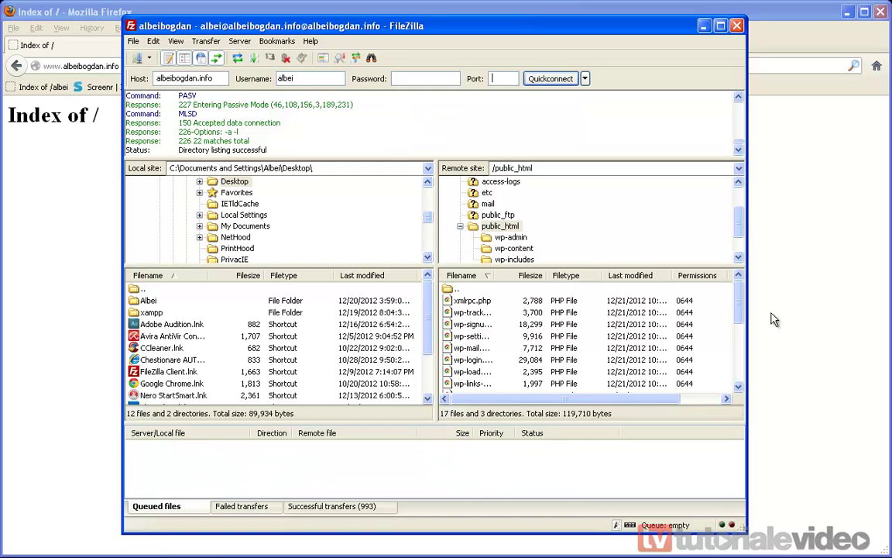
Once the 993 transfers finish, reload the site to see the missing wp-config.php notice.
drag(737, 302, 737, 360)
scroll(737, 360, down, 2)
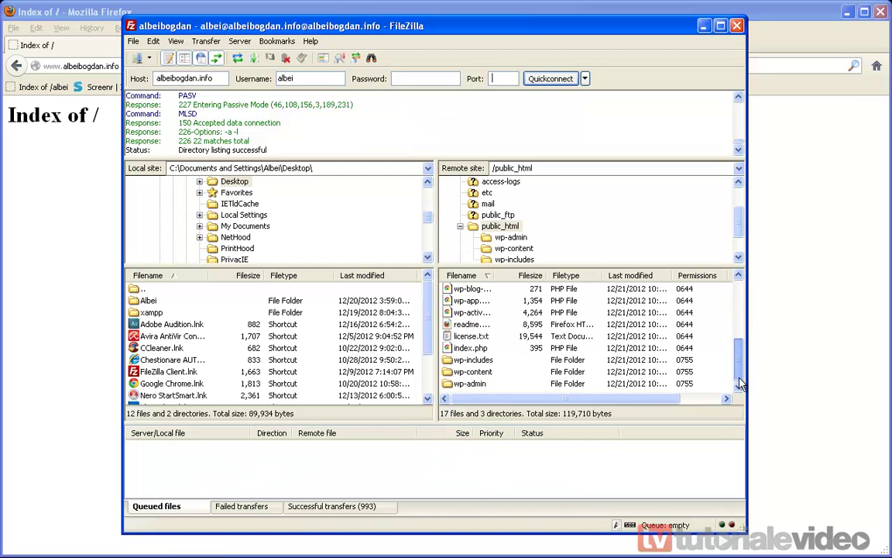
click(704, 28)
click(659, 68)
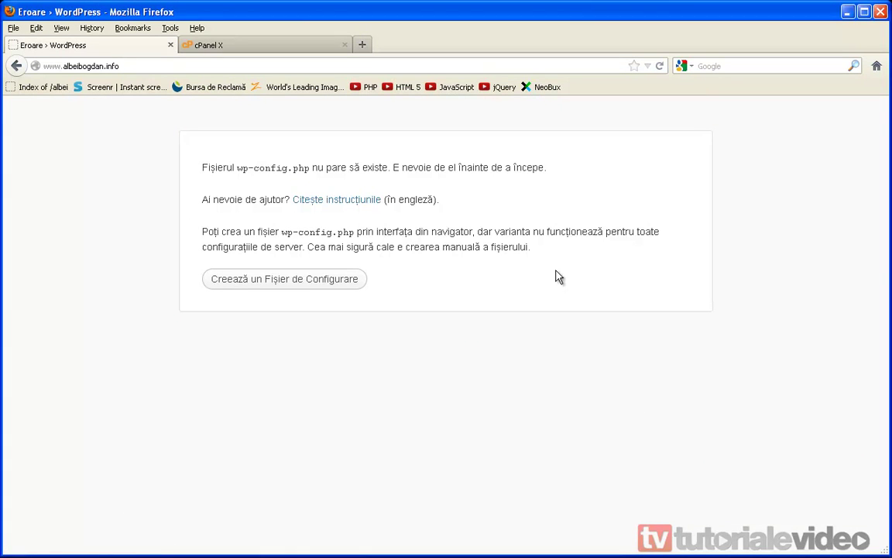
Start creating the wp-config file and proceed to the database details form.
drag(548, 167, 310, 167)
click(209, 199)
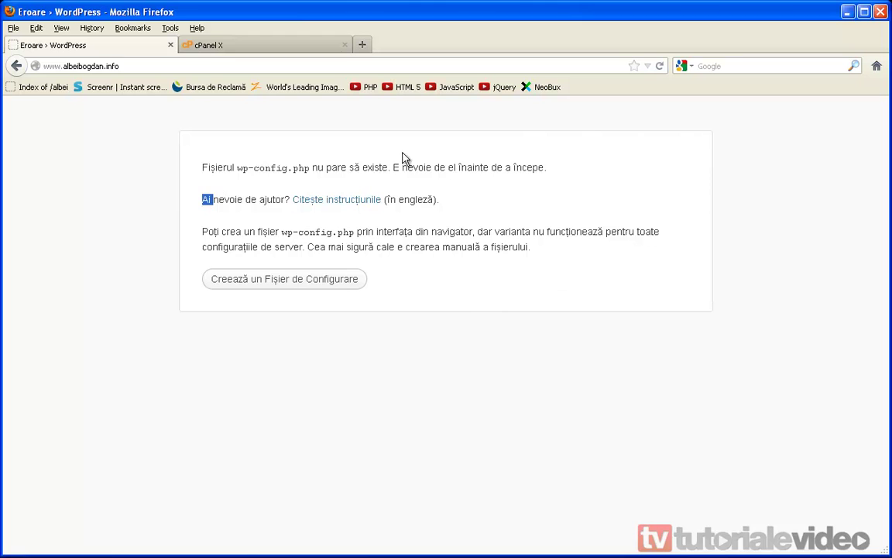
click(285, 284)
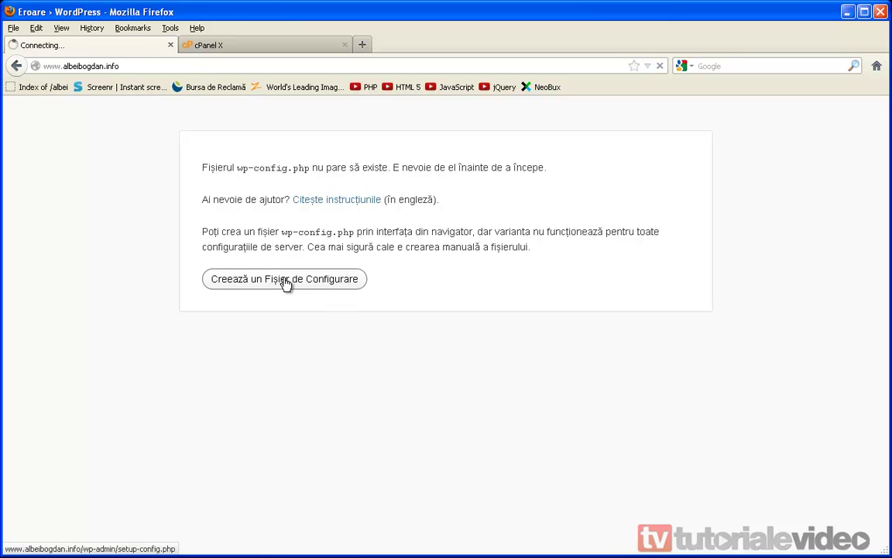
click(252, 447)
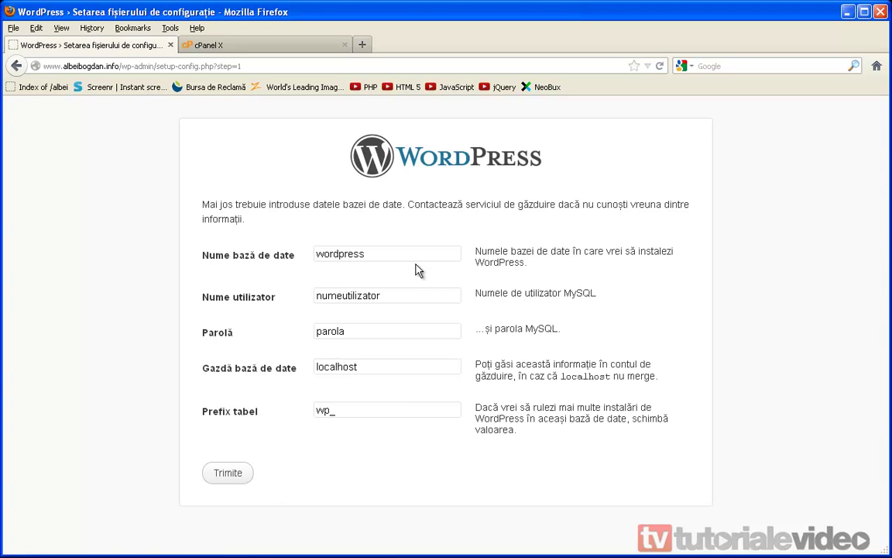
Enter database albei_wordpress, its MySQL user name and password, keeping host localhost and prefix wp_.
click(237, 261)
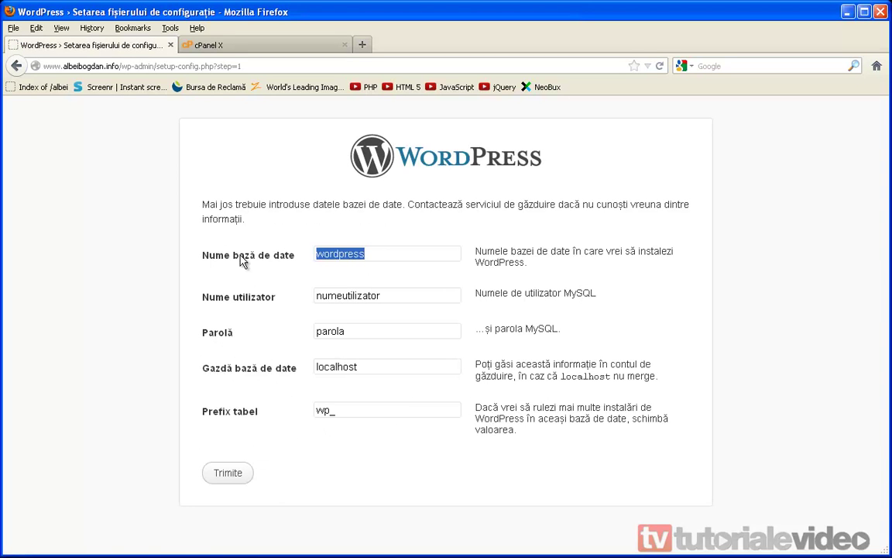
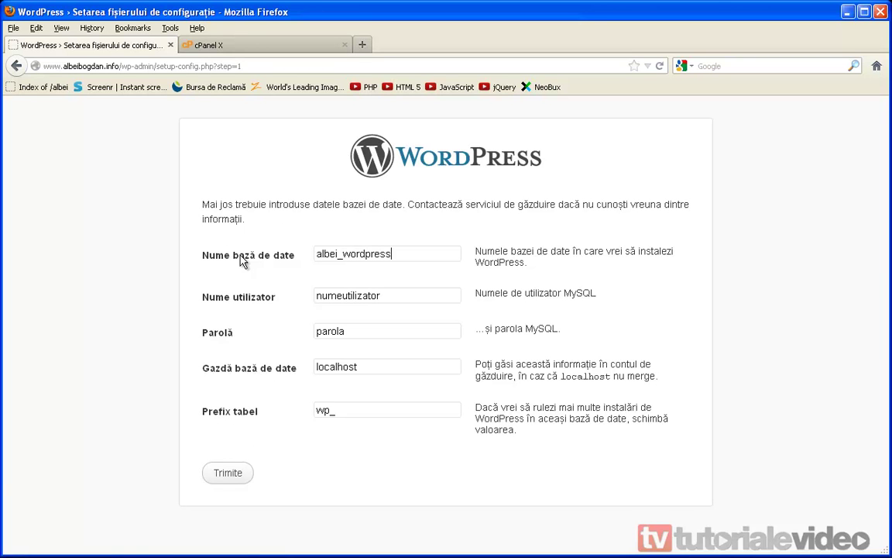
key(Tab)
key(Tab)
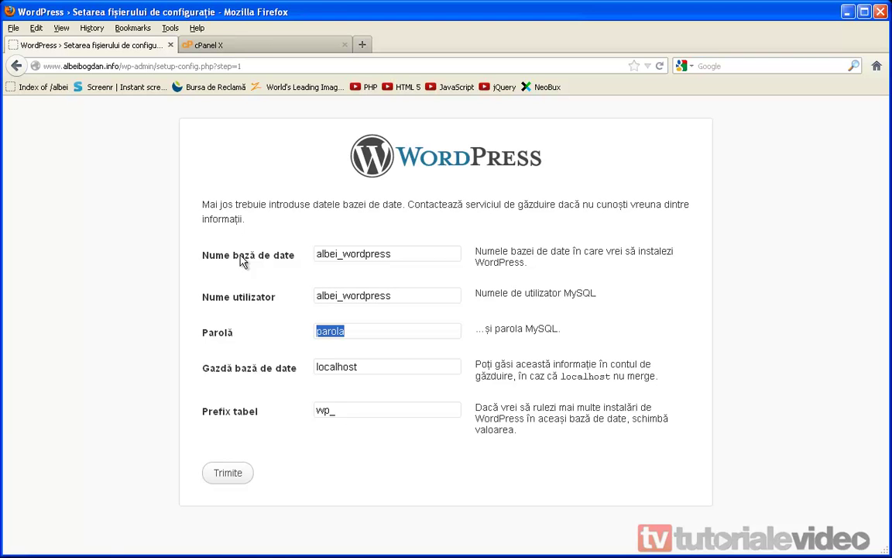
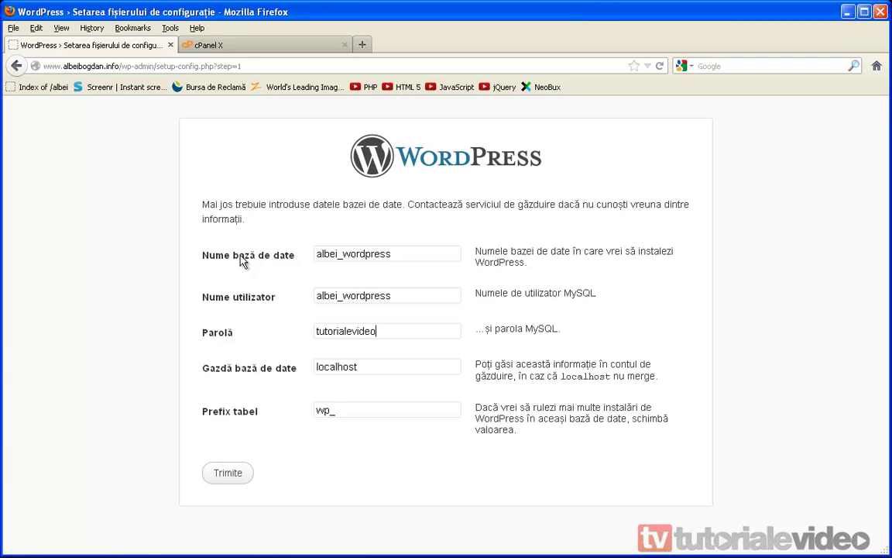
key(Tab)
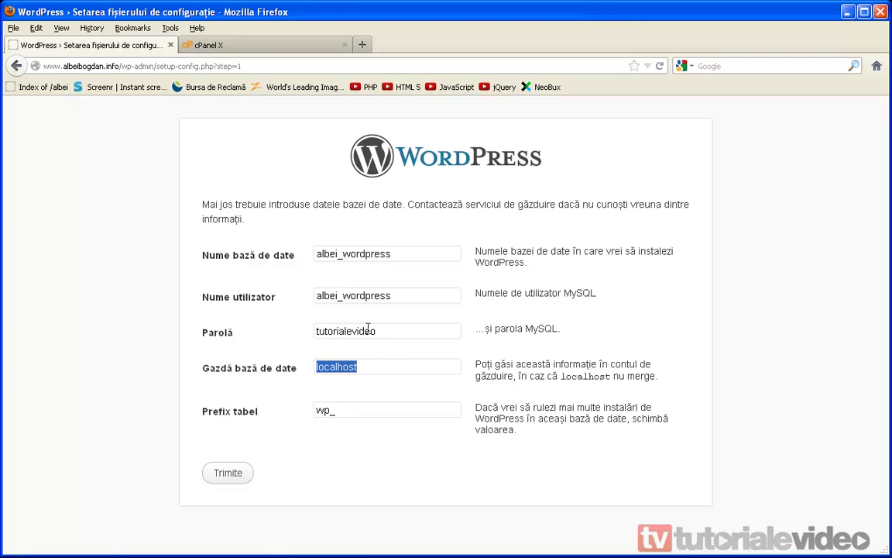
click(384, 364)
key(Tab)
click(377, 410)
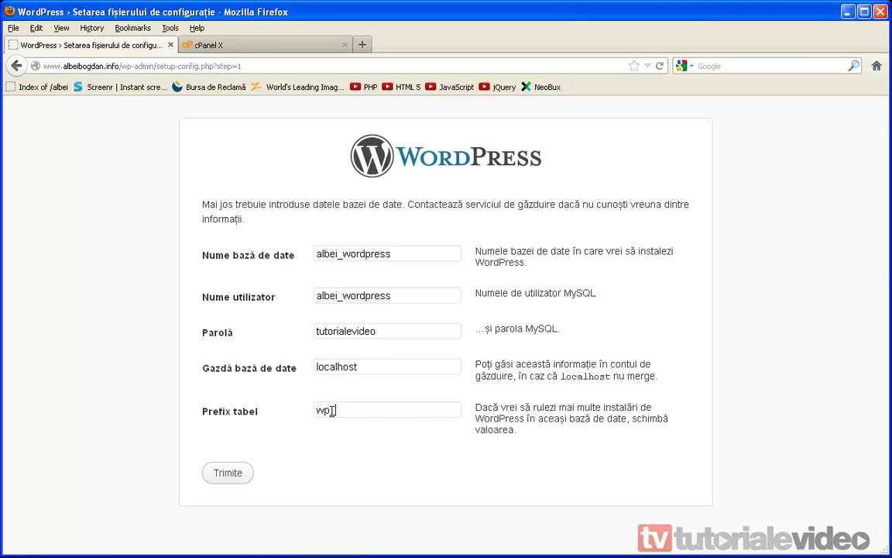
double_click(334, 410)
click(392, 414)
Submit the database details and, after the successful connection, launch the WordPress installation.
click(239, 473)
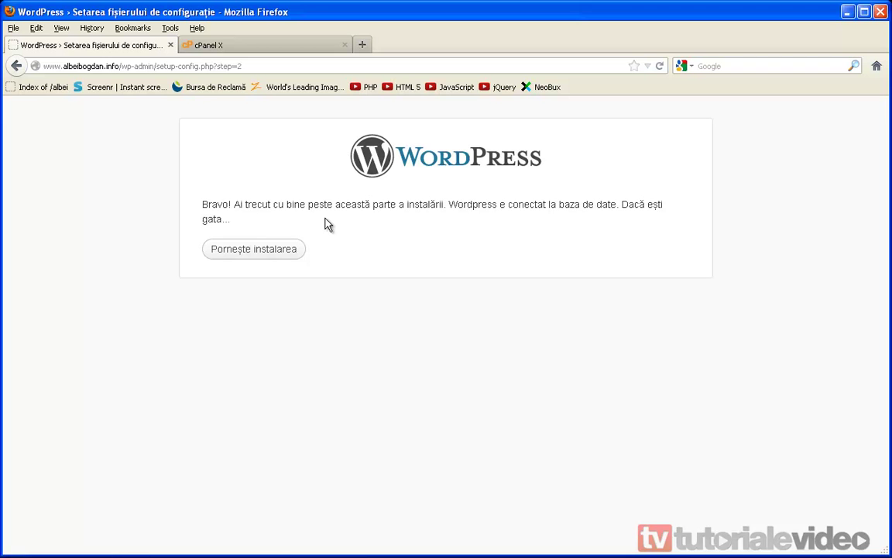
click(211, 255)
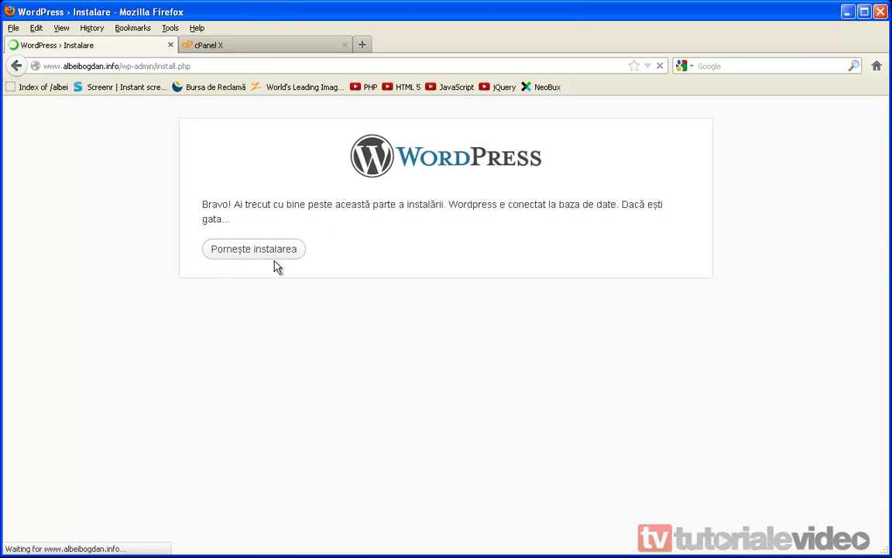